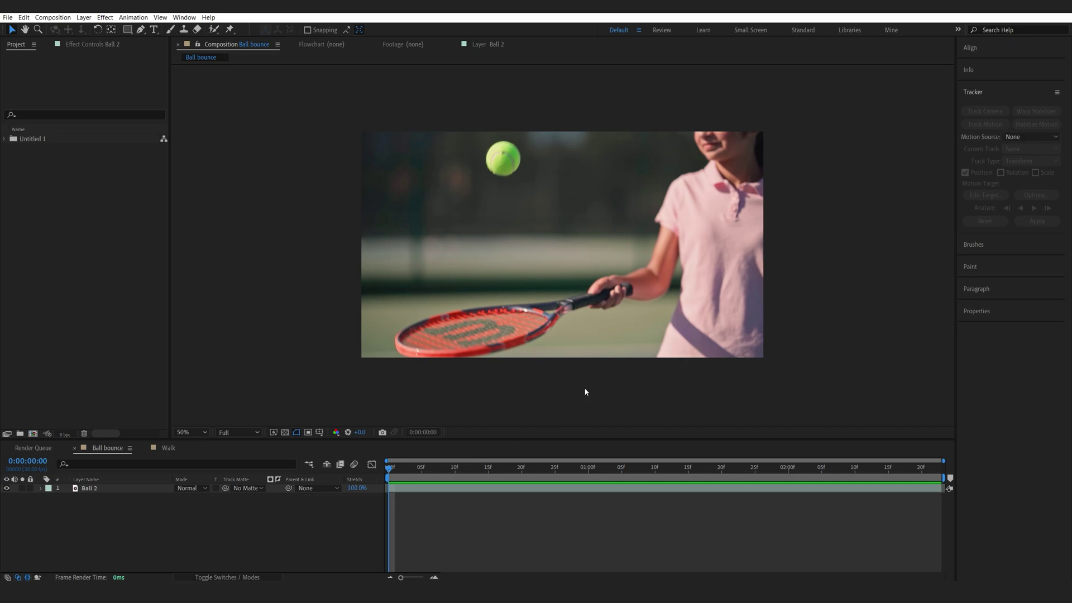
Step: Try to track the tennis ball's position in the Ball 2 layer with a single point tracker, starting at frame 1
left_click(439, 468)
left_click_drag(442, 469, 395, 469)
left_click(94, 490)
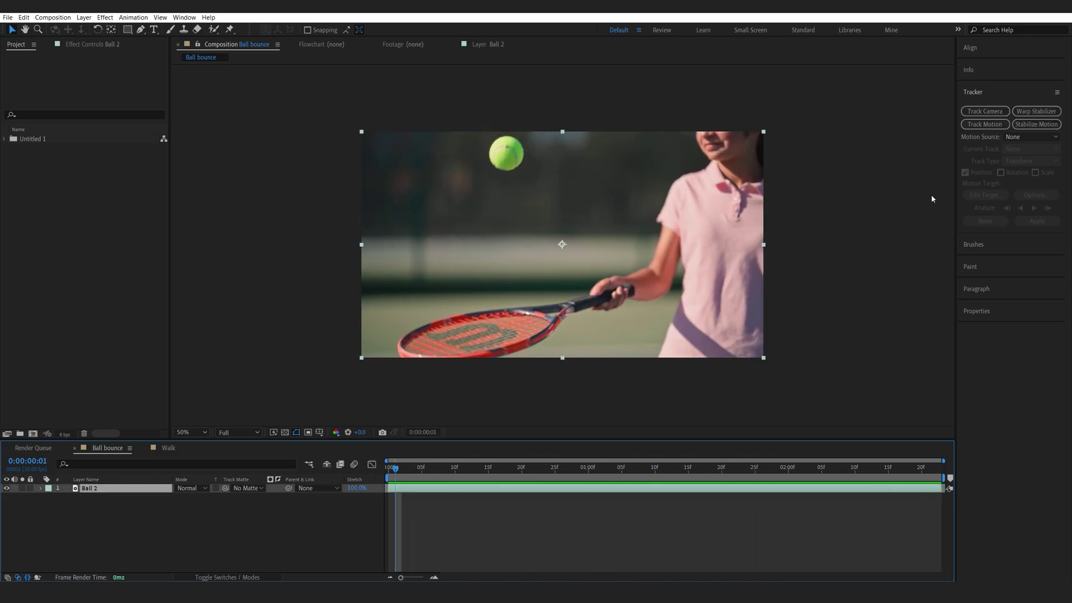
left_click(985, 125)
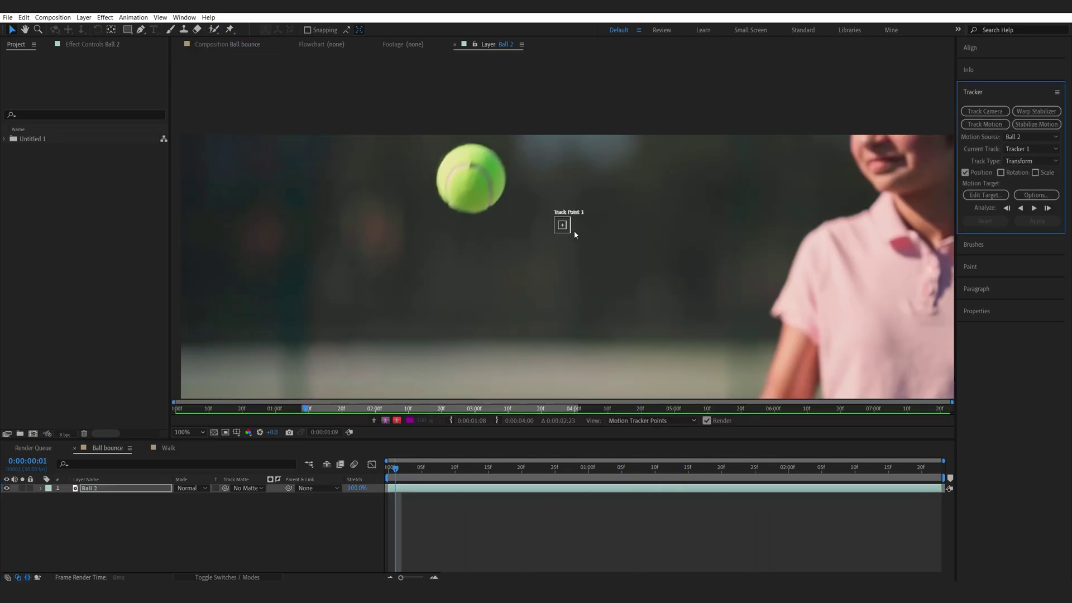
left_click_drag(564, 224, 478, 169)
left_click(1034, 209)
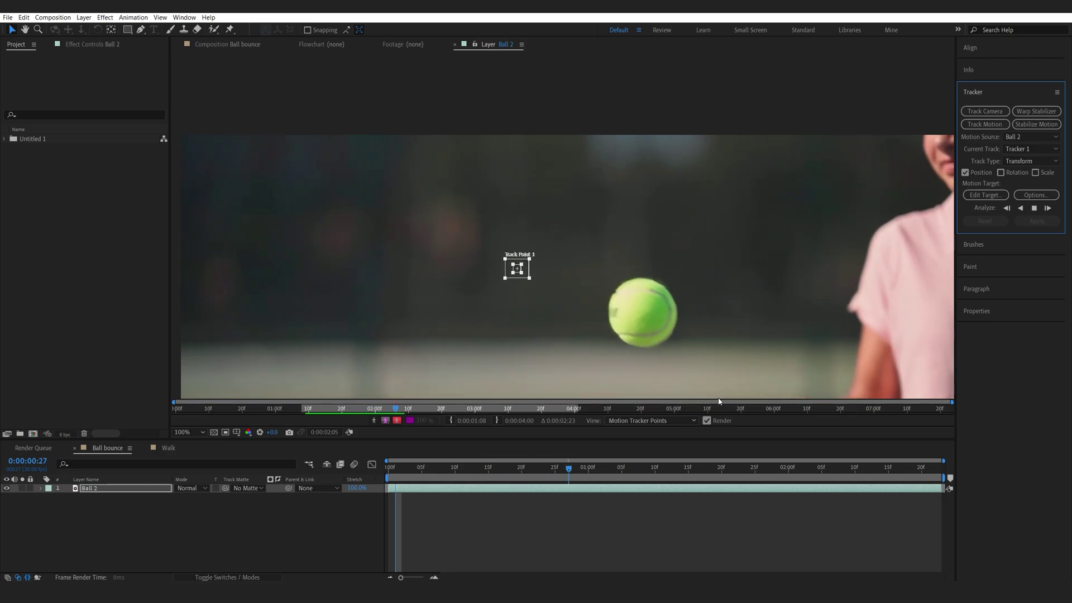
left_click(1037, 211)
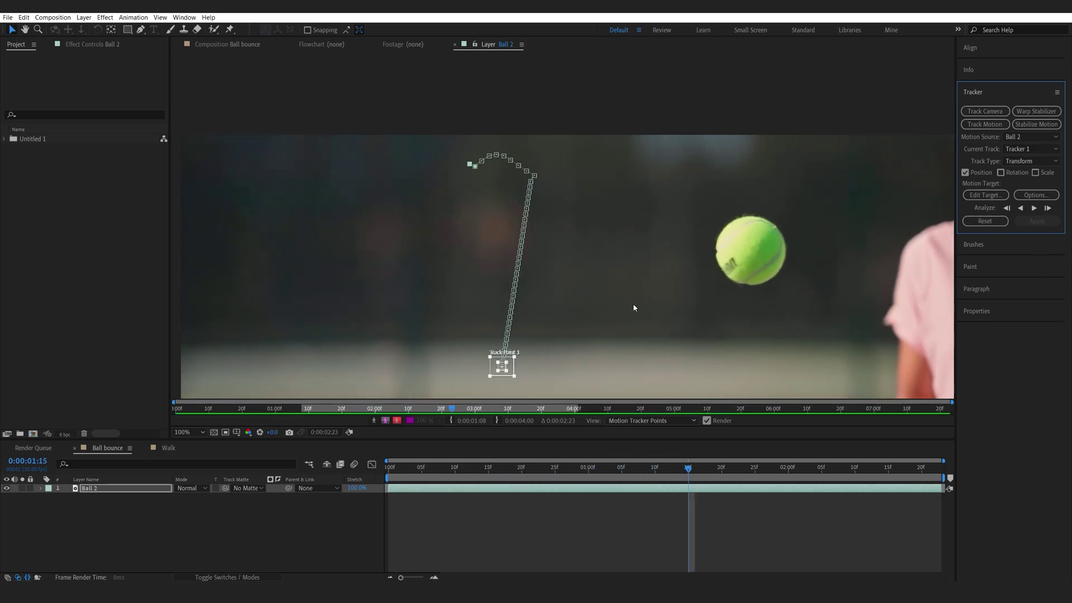
Step: Undo the point tracker's analysis and return to the Ball bounce composition with nothing selected
left_click_drag(688, 293, 619, 307)
left_click_drag(545, 331, 592, 302)
key("ctrl+z")
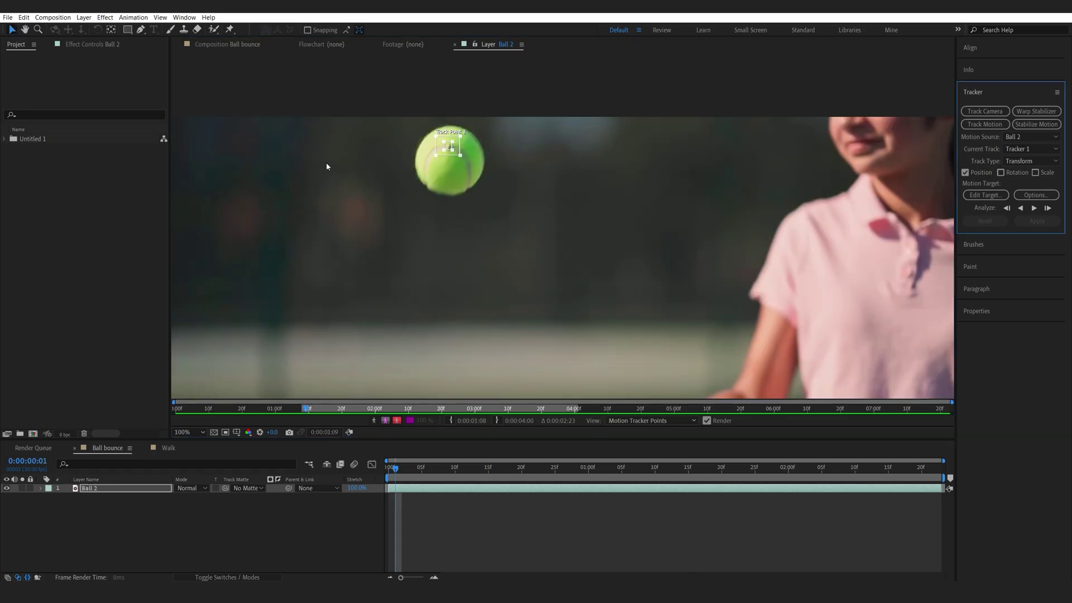
left_click(206, 45)
left_click(153, 532)
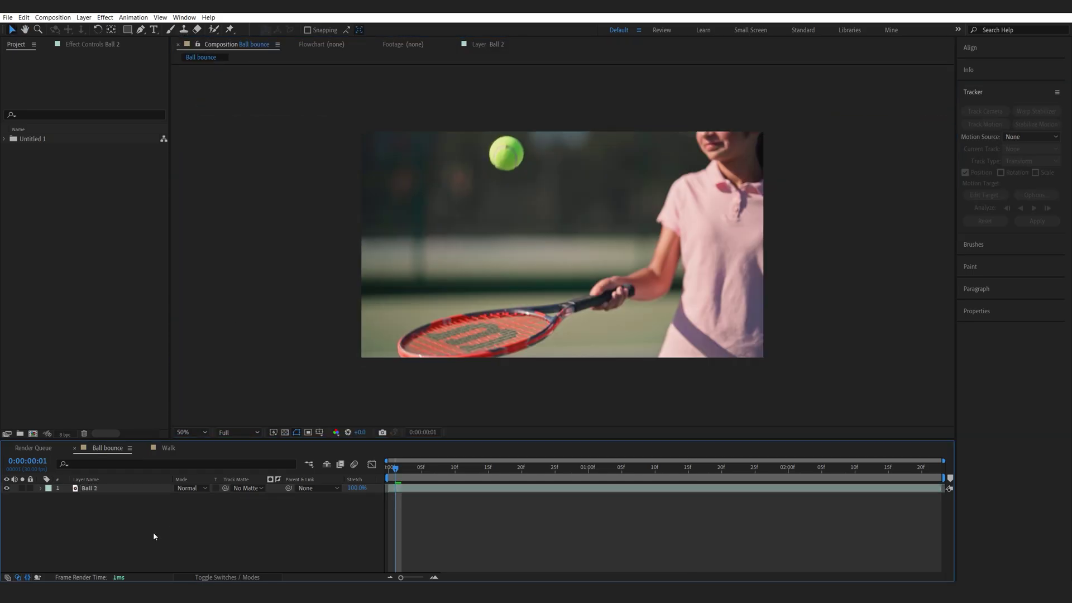
Step: Apply the Mocha AE effect to the Ball 2 layer
left_click(104, 489)
left_click(84, 46)
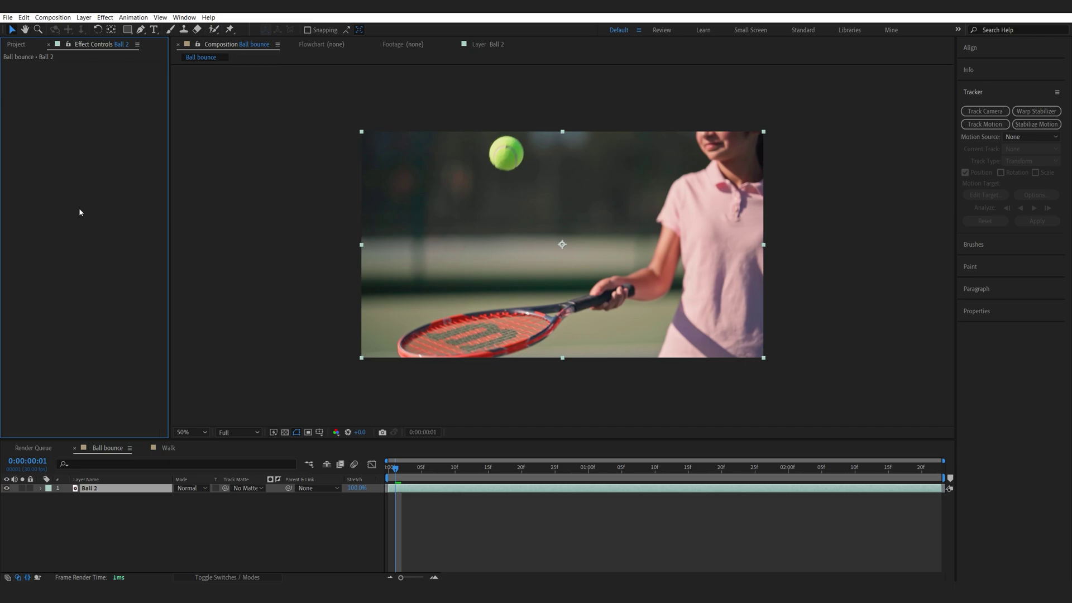
key("ctrl+space")
type("moc")
key("Down")
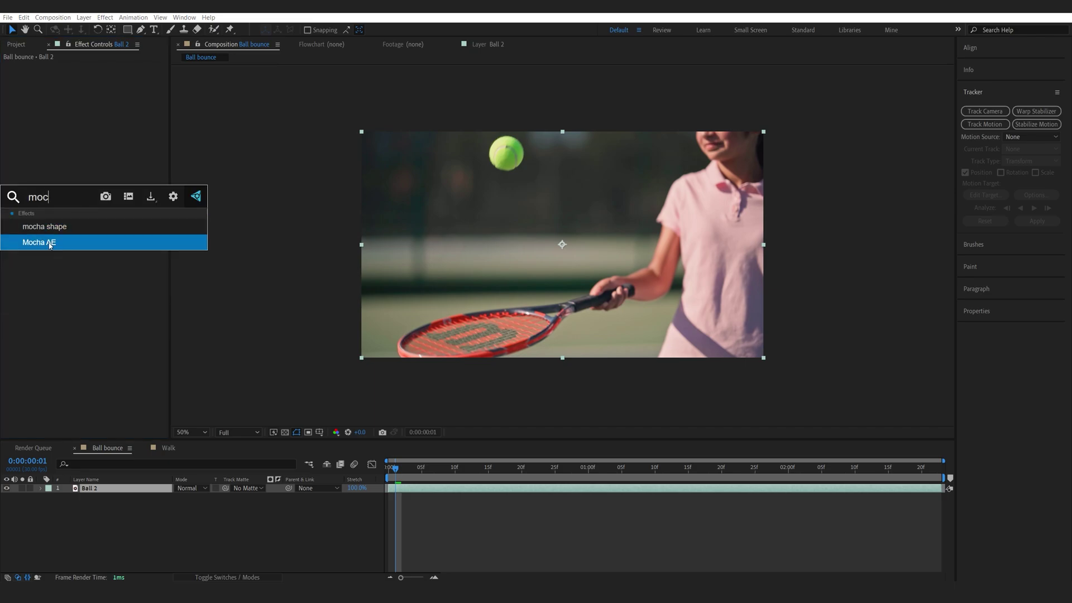
key("Return")
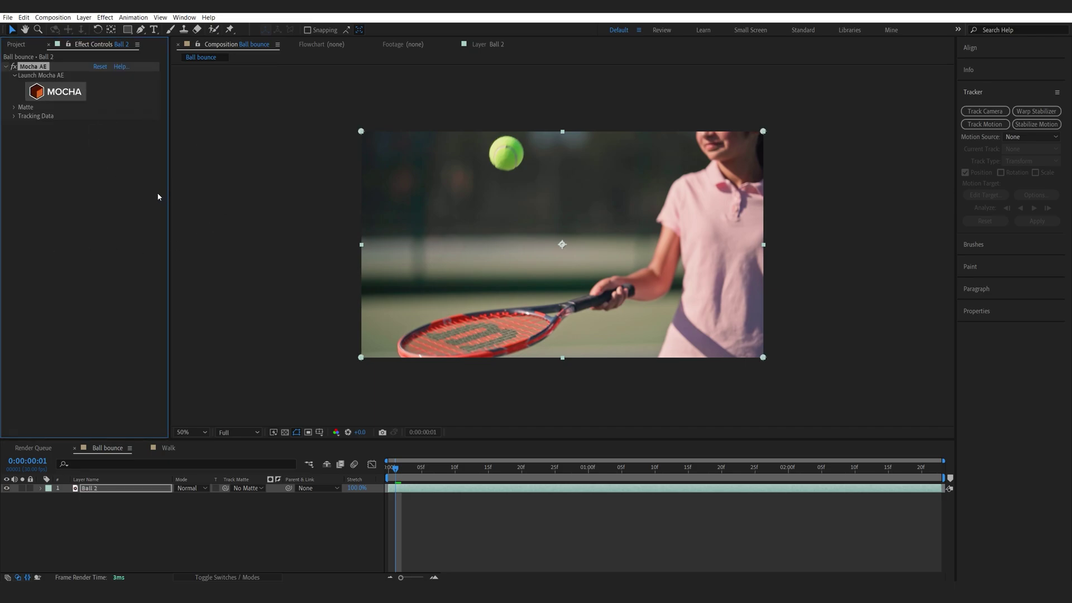
Step: Launch Mocha for the Ball 2 footage and use its Classic workspace
left_click(65, 92)
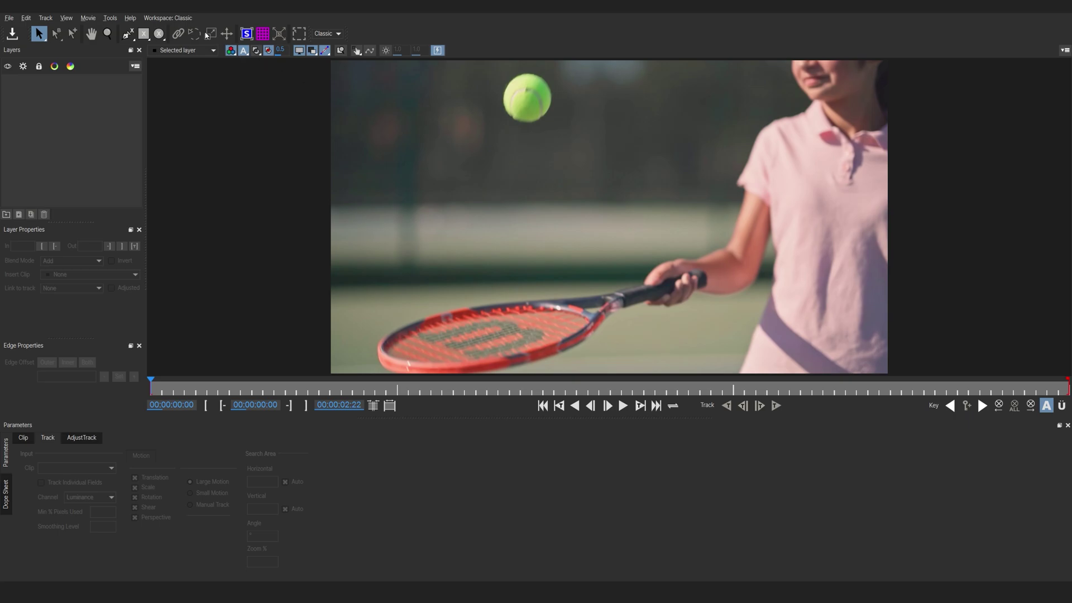
left_click(170, 19)
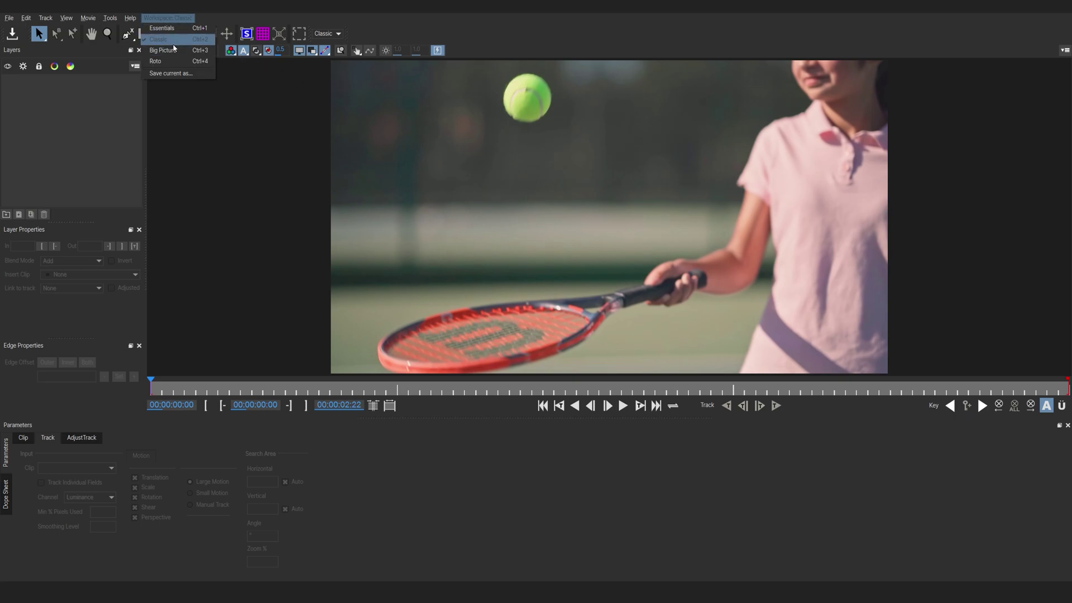
left_click(462, 446)
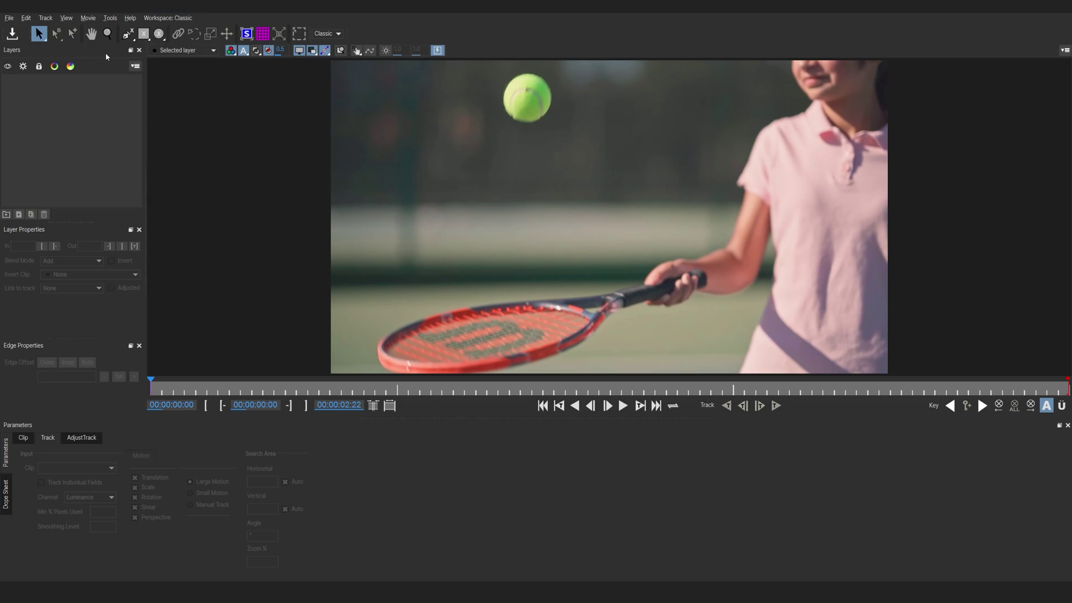
Step: Draw a closed six-point spline around the tennis ball on the clip's first frame and adjust its upper point
left_click(127, 33)
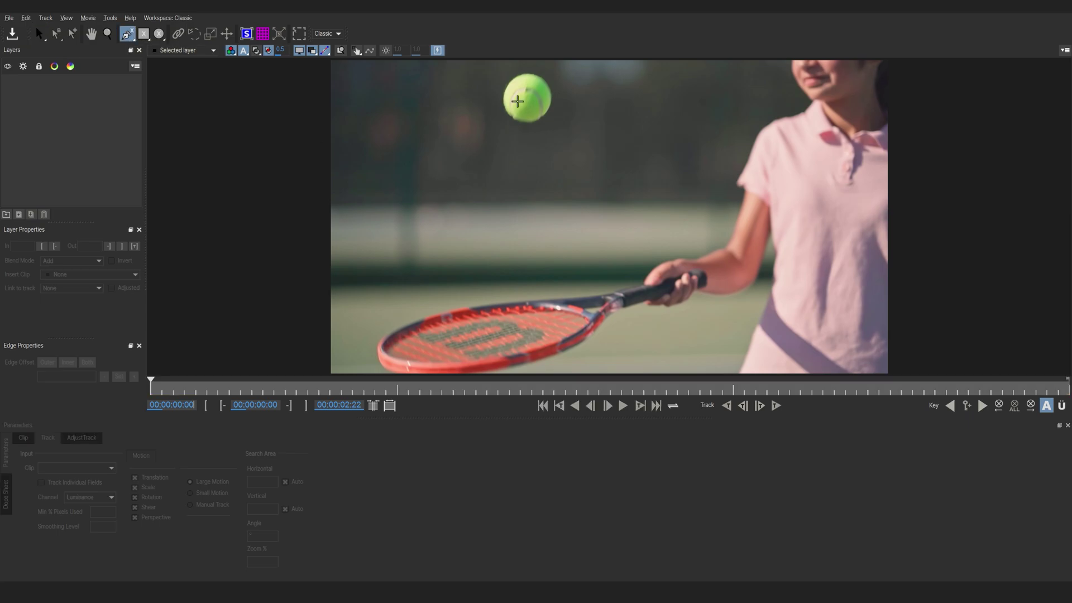
left_click(530, 71)
left_click(501, 91)
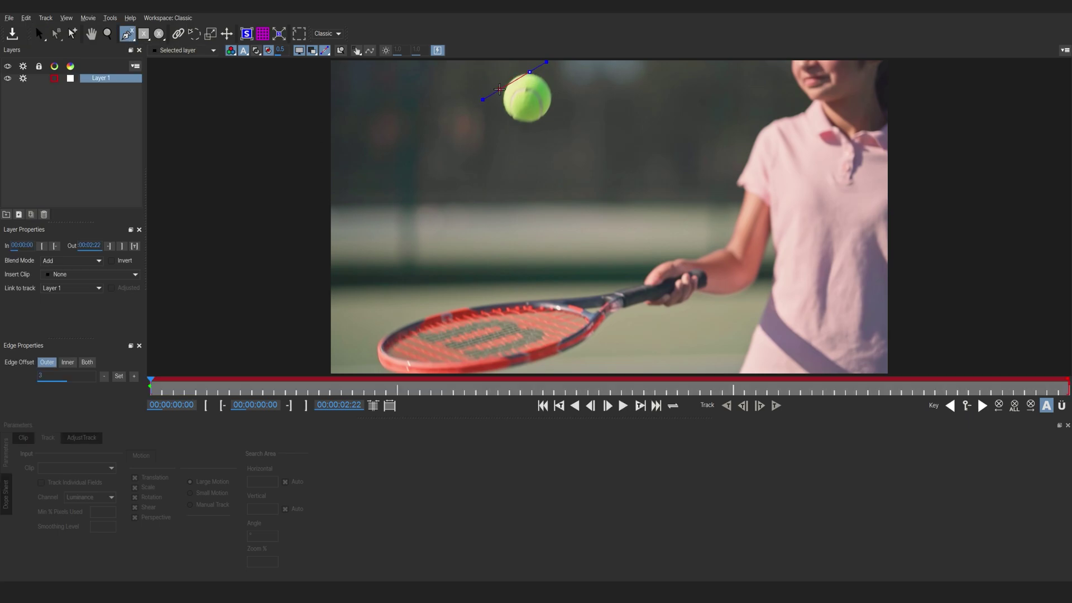
left_click(503, 107)
left_click(520, 108)
left_click(549, 102)
left_click(545, 83)
right_click(536, 80)
mouse_move(530, 72)
left_mouse_down()
mouse_move(520, 72)
mouse_move(551, 84)
mouse_move(525, 72)
left_mouse_up()
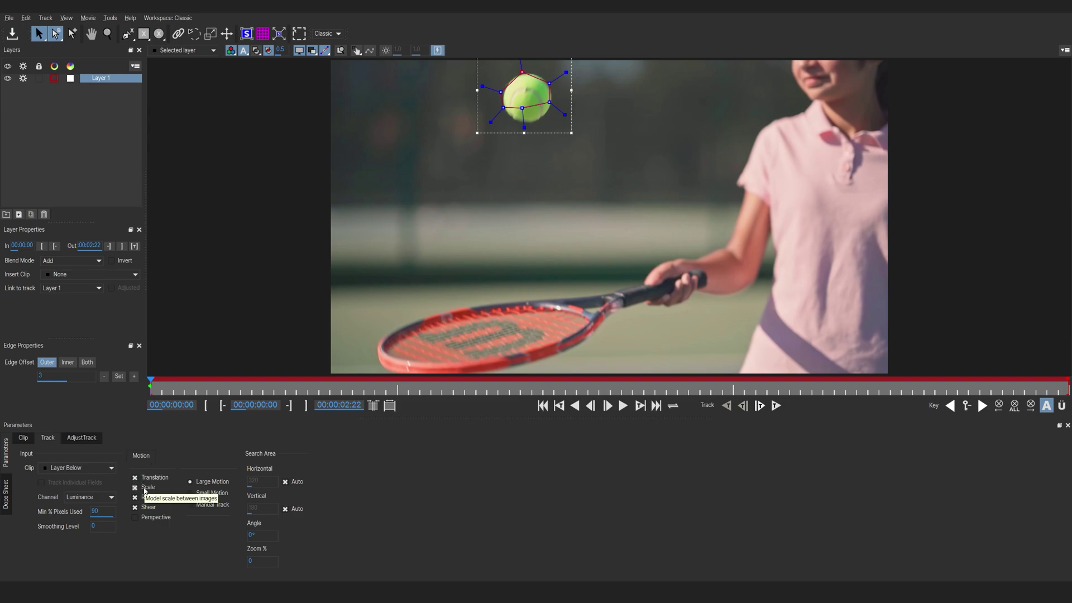
Step: Restrict the tracked motion to Translation only and track the ball shape forwards through the clip
left_click(145, 489)
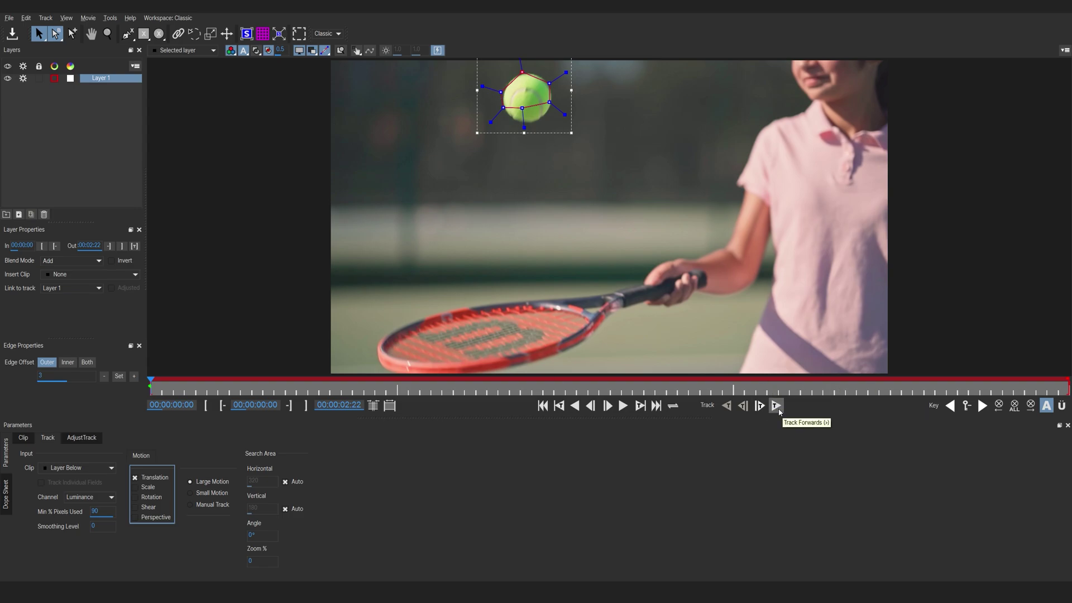
left_click(777, 408)
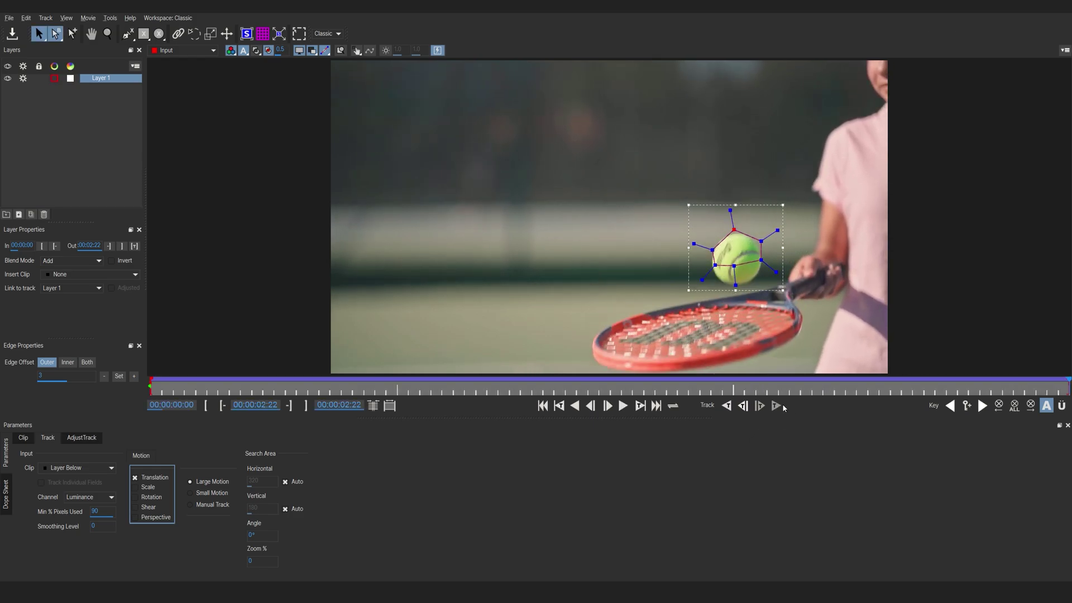
Step: Go to 00:00:01:09, align the tracked spline with the ball there, and check the track on earlier frames
left_click_drag(762, 386, 588, 387)
left_click_drag(748, 139, 771, 133)
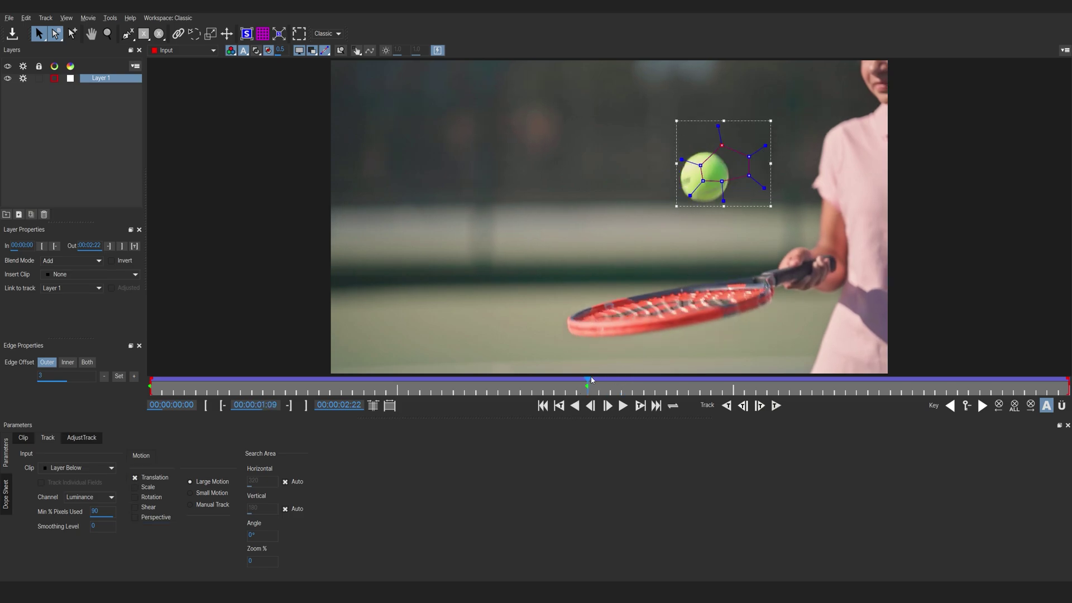
left_click_drag(771, 136, 751, 142)
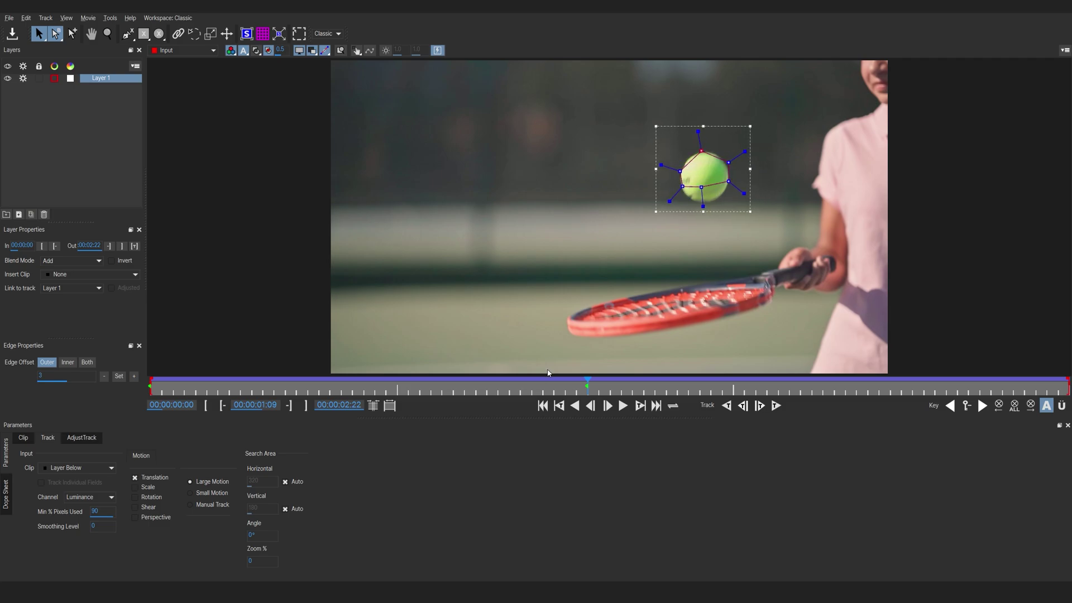
left_click_drag(589, 382, 512, 387)
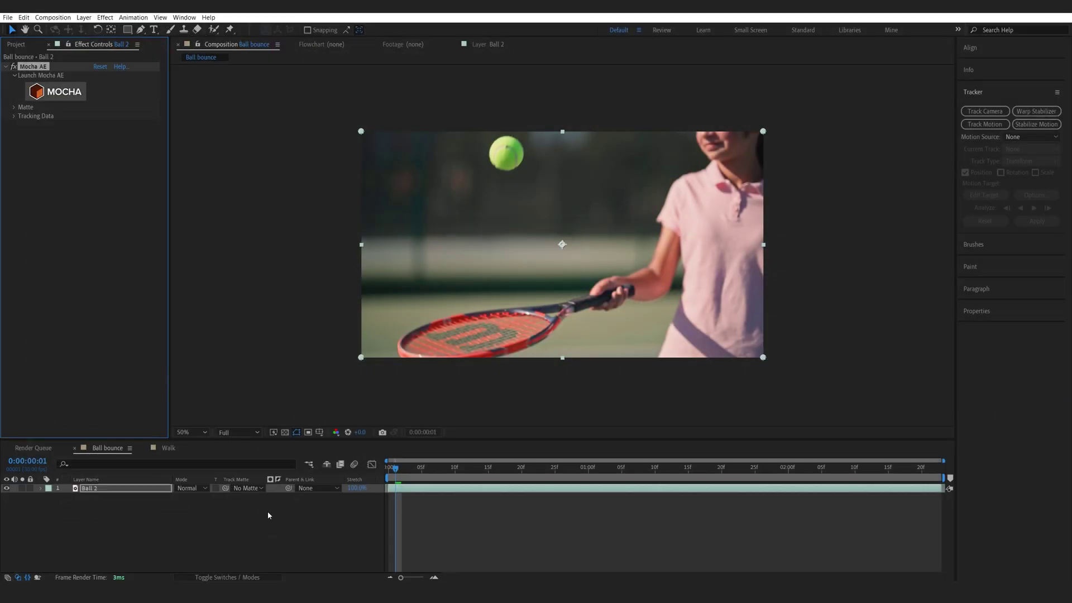
Step: Add a null object to the Ball bounce composition
right_click(268, 512)
mouse_move(290, 403)
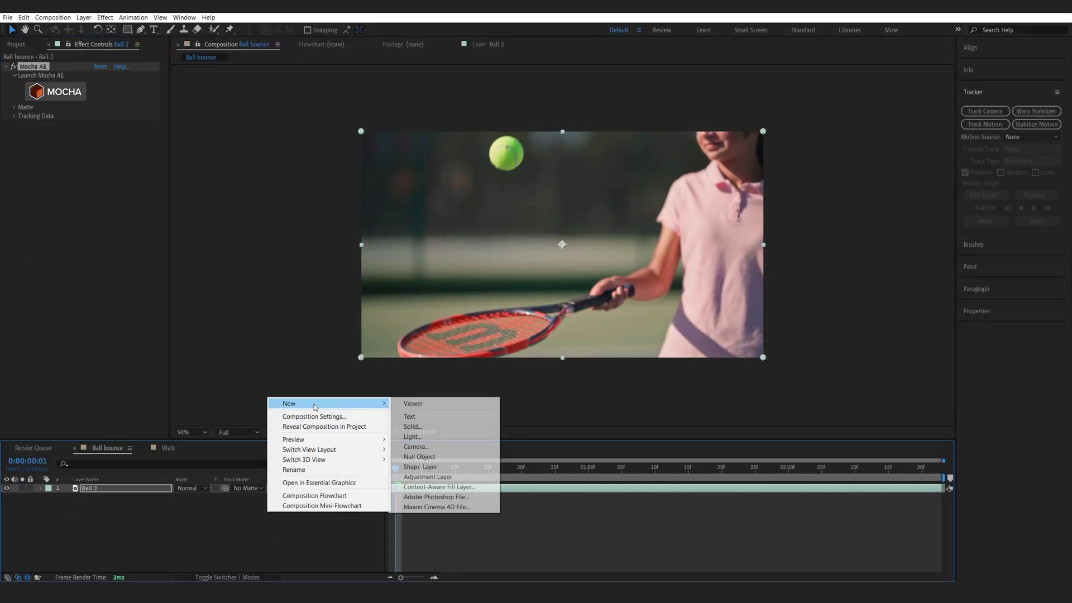
left_click(434, 458)
Step: Create the track data from the Mocha AE effect on the Ball 2 layer
left_click(104, 499)
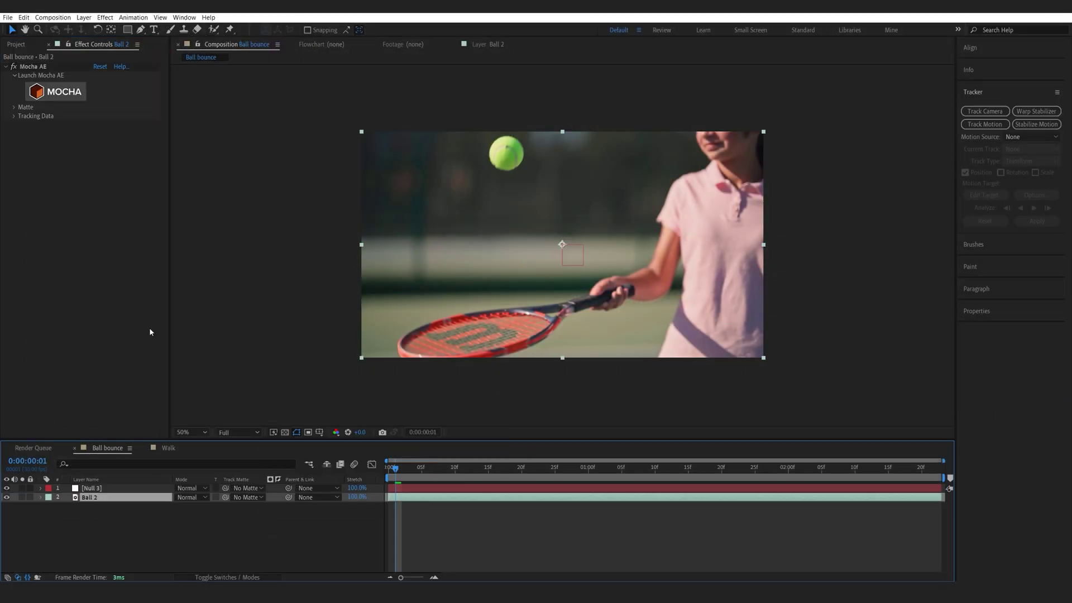
left_click(14, 116)
left_click(126, 126)
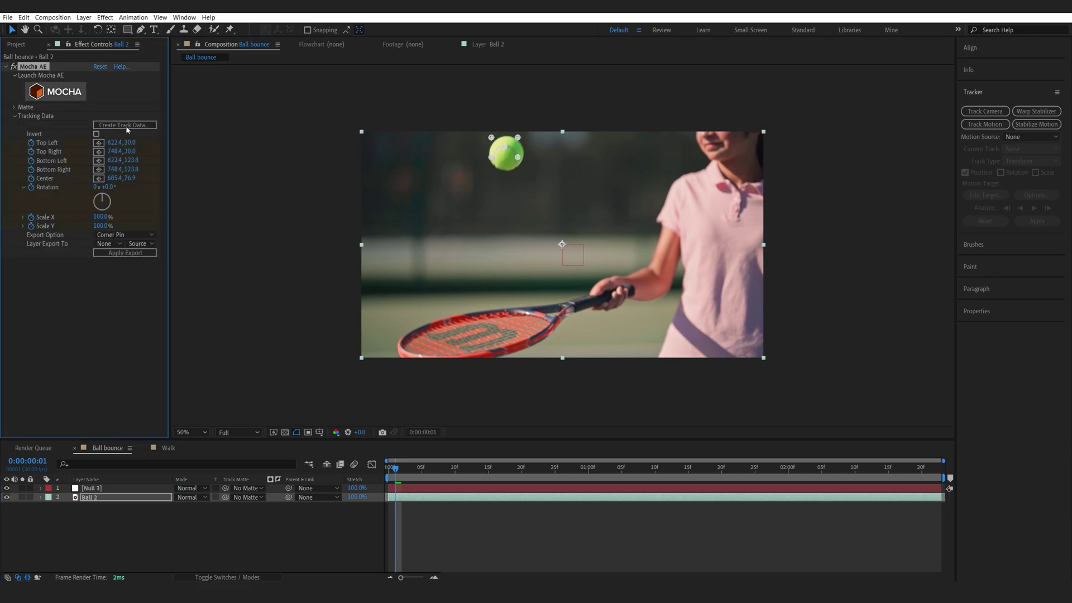
Step: Export the tracking data as Transform to the Null 3 layer
left_click(104, 237)
left_click(103, 237)
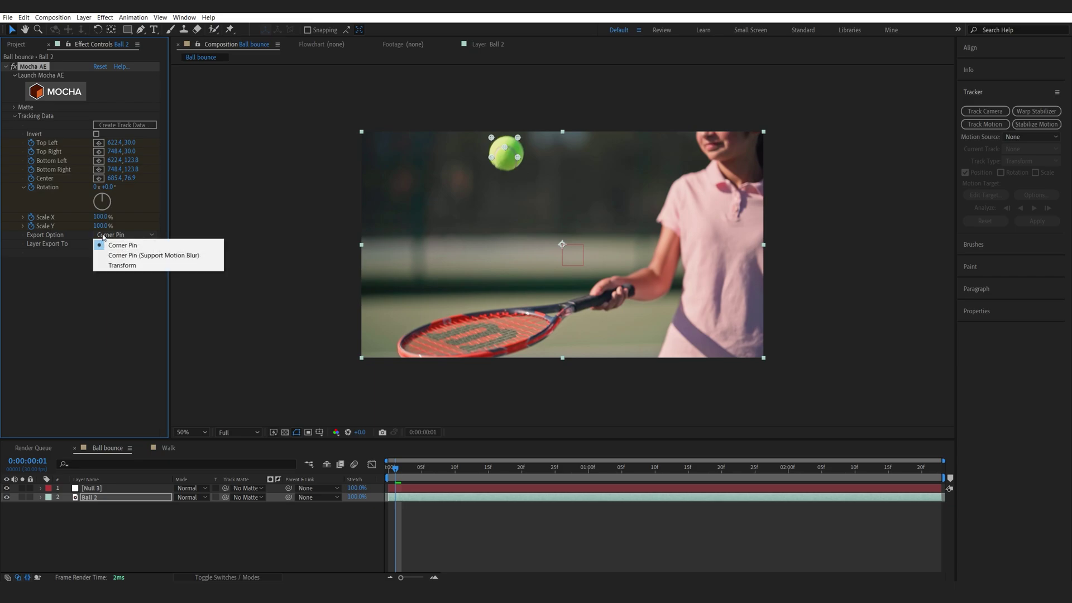
left_click(120, 266)
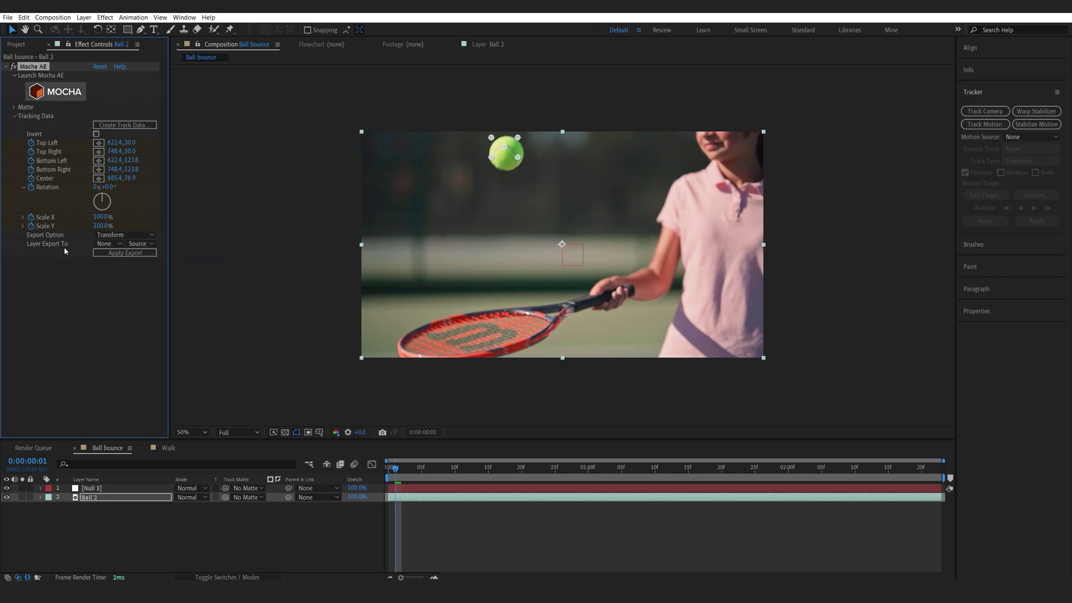
left_click(101, 246)
left_click(109, 266)
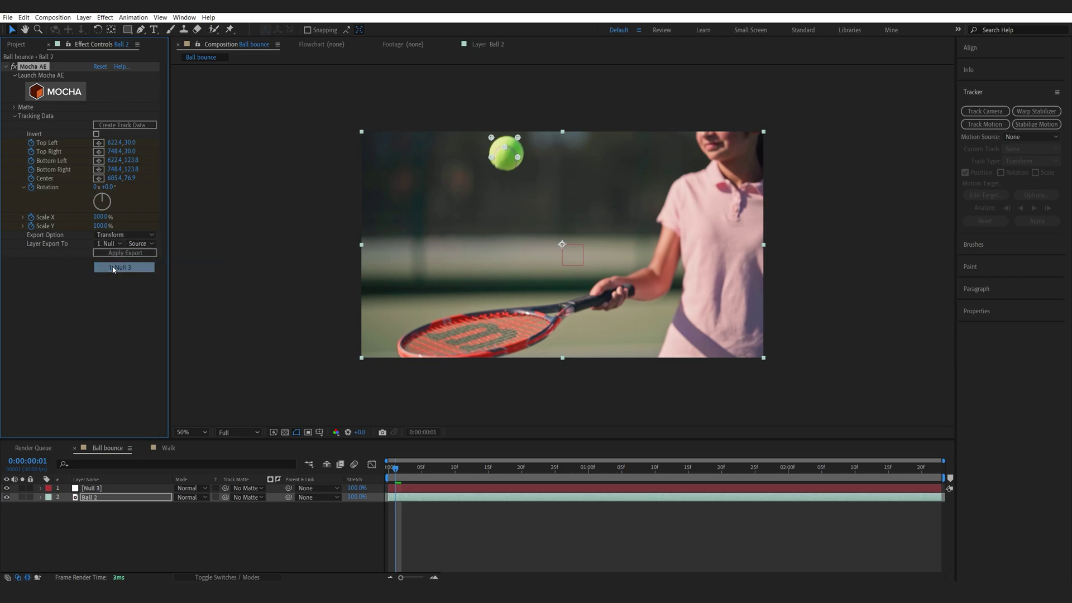
left_click(120, 254)
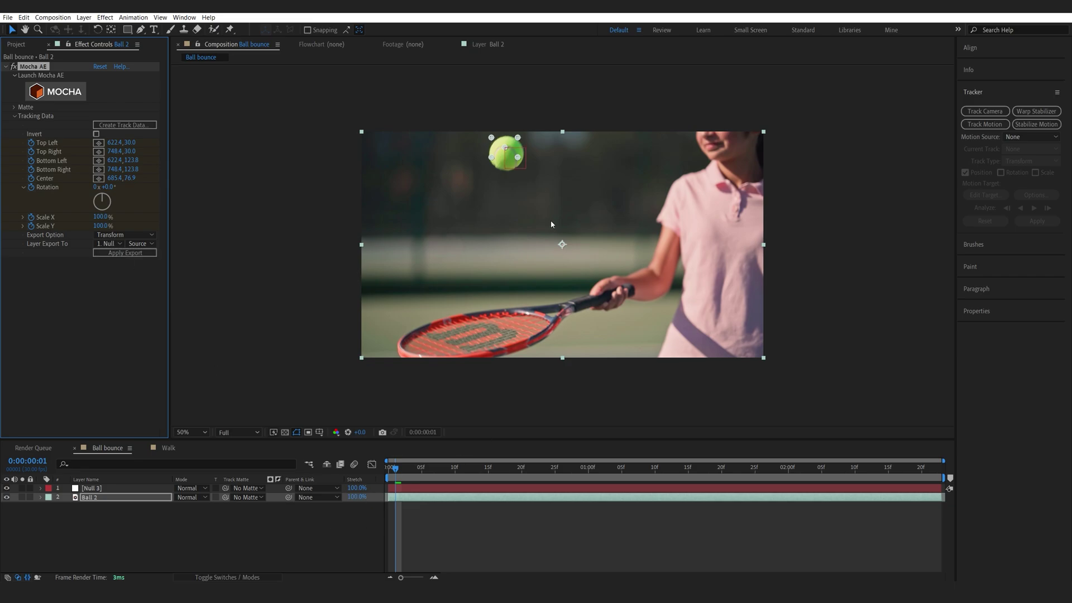
Step: Reveal the null's keyframes, check its motion, and remove the Scale and Rotation animation so only Position stays keyframed
left_click(93, 490)
key("u")
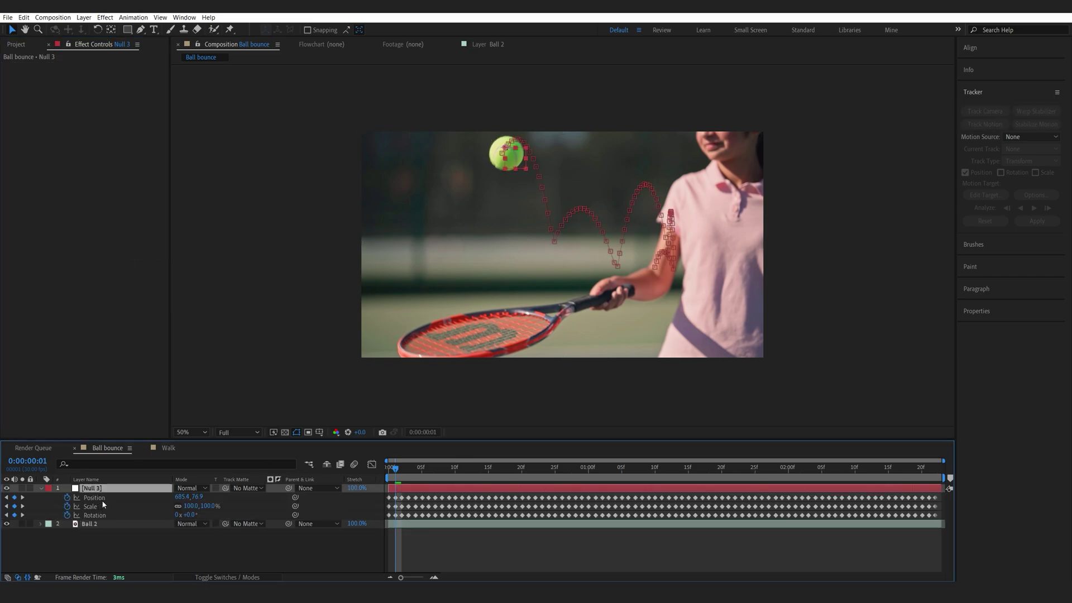
mouse_move(421, 482)
left_mouse_down()
mouse_move(408, 482)
mouse_move(678, 489)
mouse_move(408, 491)
left_mouse_up()
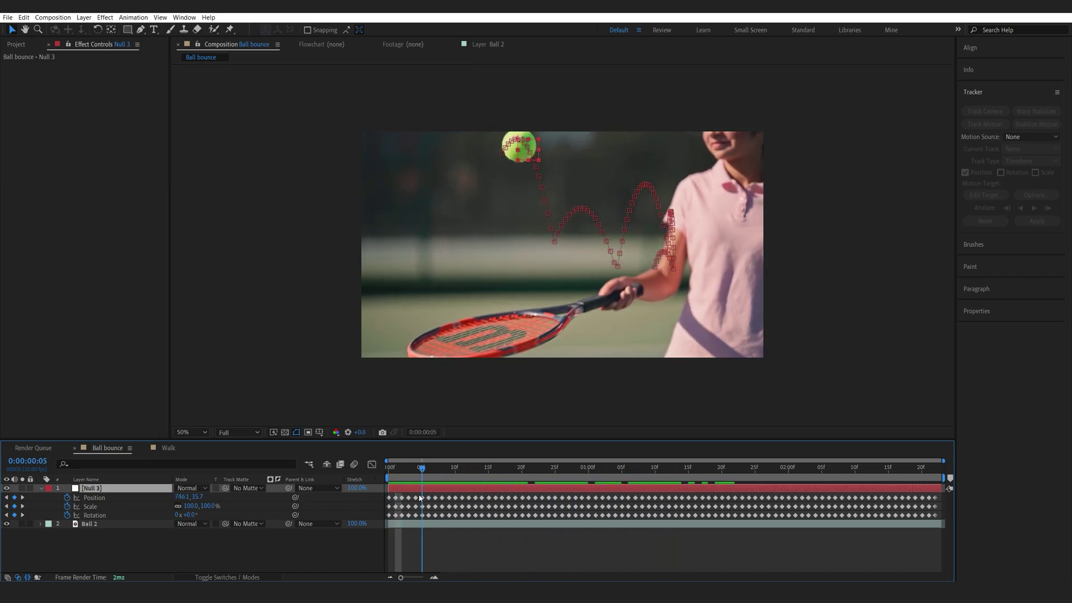
left_click(67, 515)
left_click(67, 506)
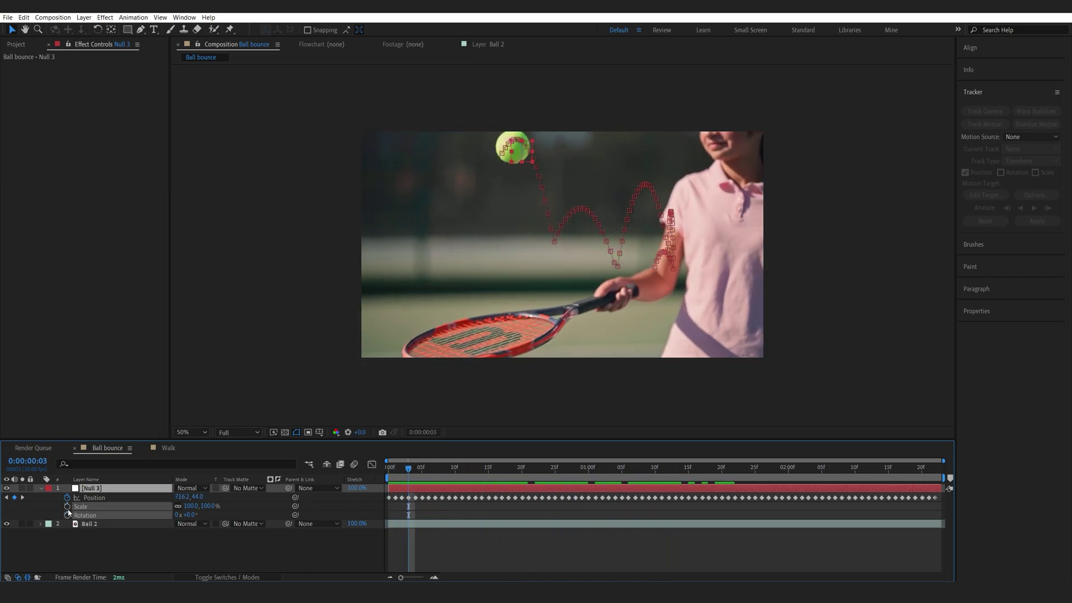
Step: Add a text layer reading "TEST" with the current time at the composition's first frame
mouse_move(408, 469)
left_mouse_down()
mouse_move(448, 469)
mouse_move(390, 473)
left_mouse_up()
left_click(136, 551)
right_click(144, 545)
mouse_move(192, 442)
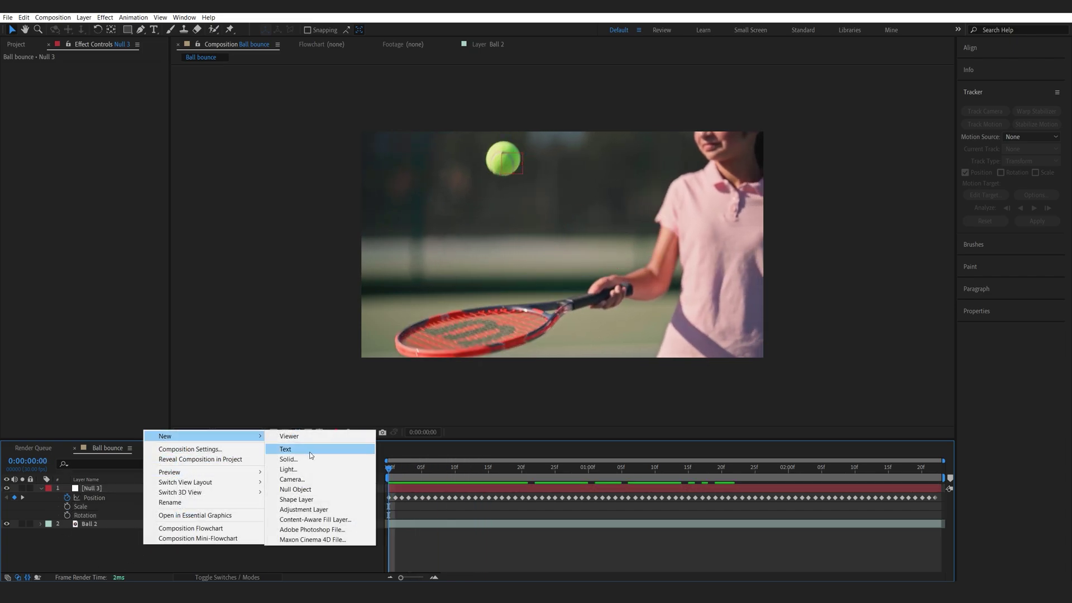
left_click(285, 449)
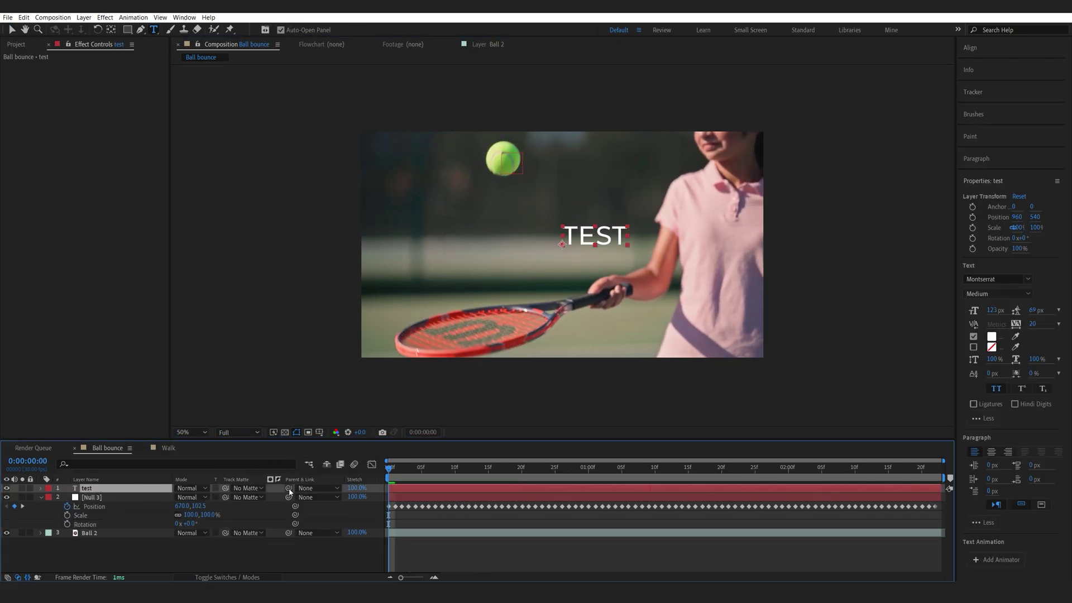
Step: Parent the text layer to the Null 3 layer, place the text just beside the ball, and preview the motion
left_click_drag(290, 492, 95, 500)
key("v")
left_click_drag(577, 238, 550, 160)
key("space")
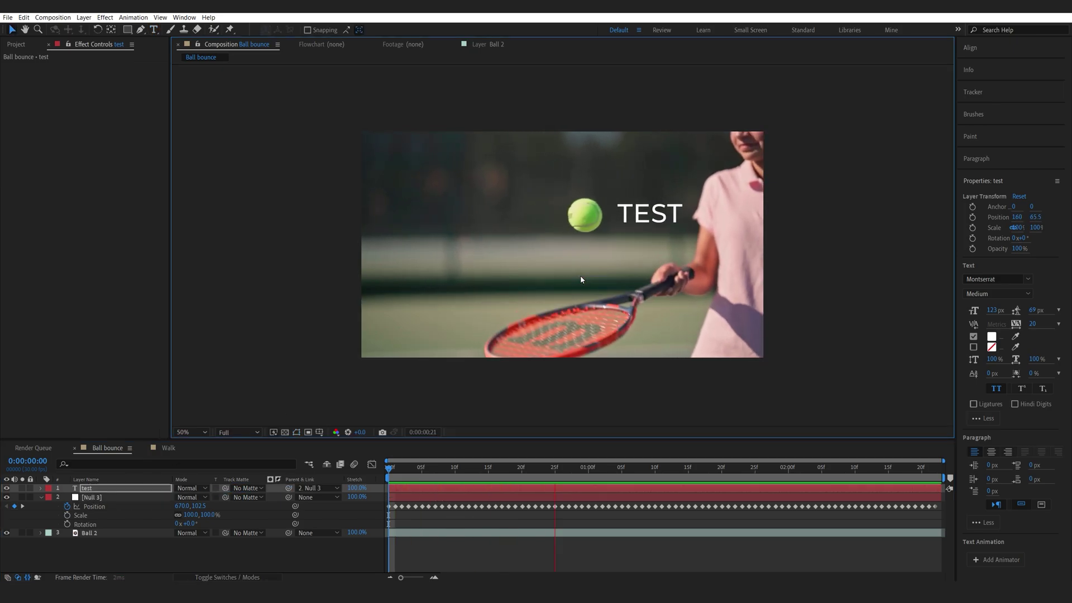
Step: Review the Walk clip for a surface to track, apply Mocha AE to the footage layer and launch Mocha
left_click_drag(446, 472, 531, 479)
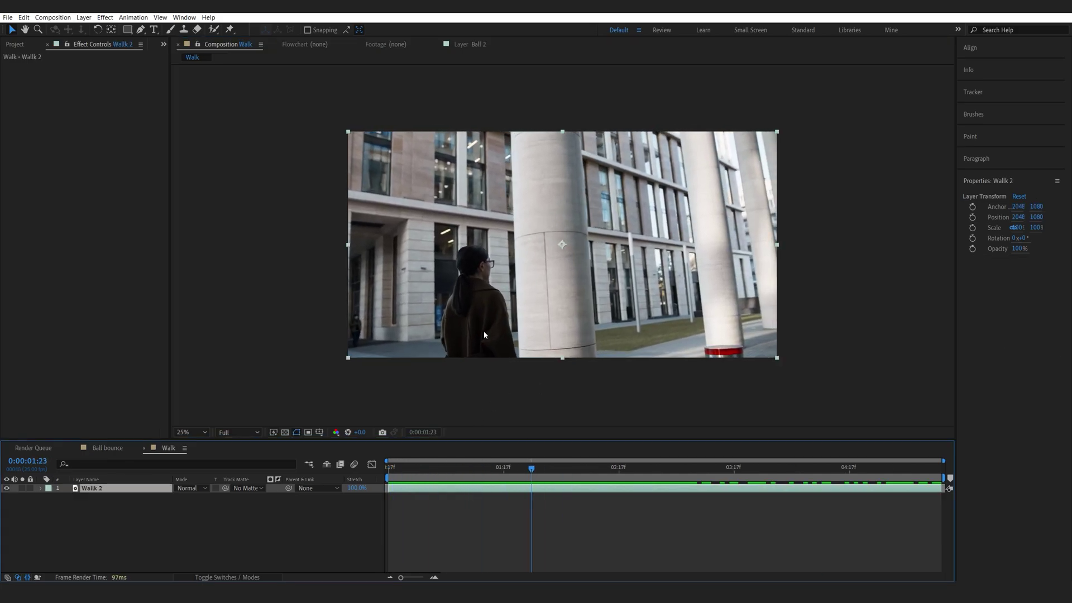
scroll(516, 348, "up", 2)
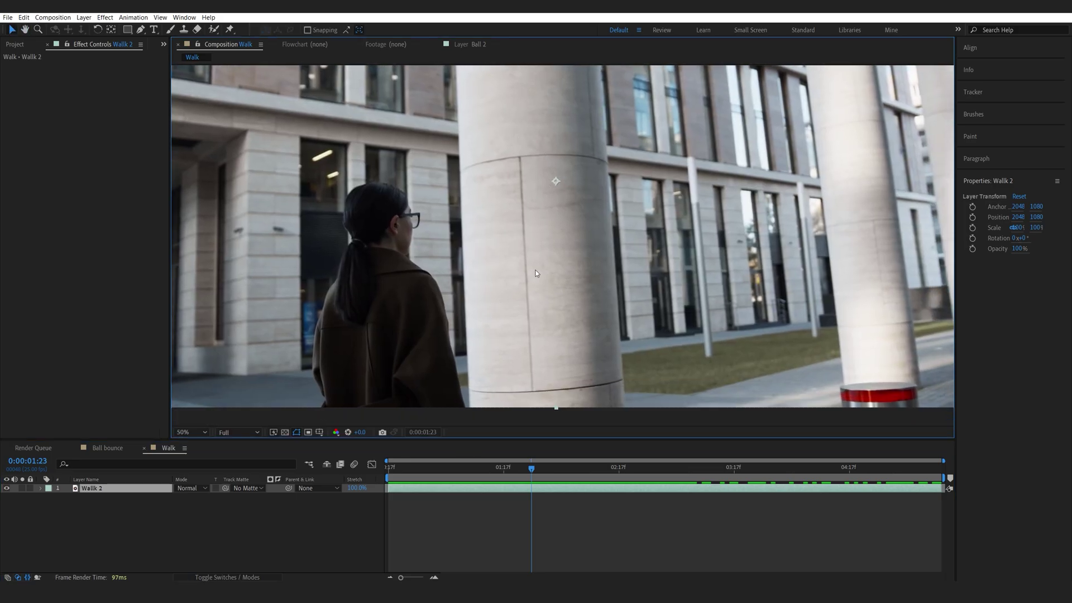
scroll(525, 343, "down", 2)
left_click_drag(515, 469, 436, 475)
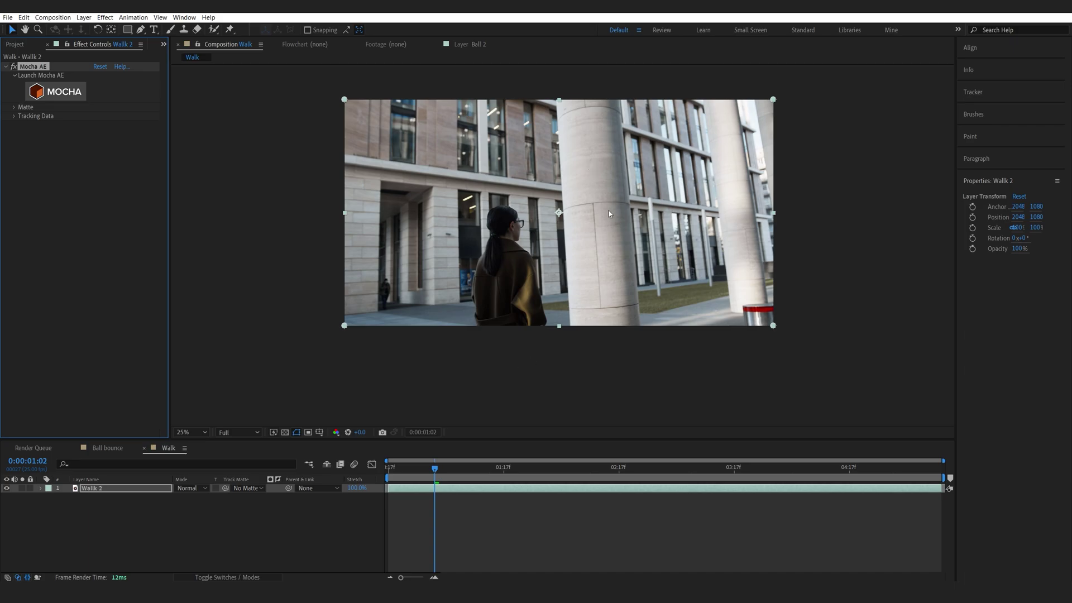
left_click(79, 95)
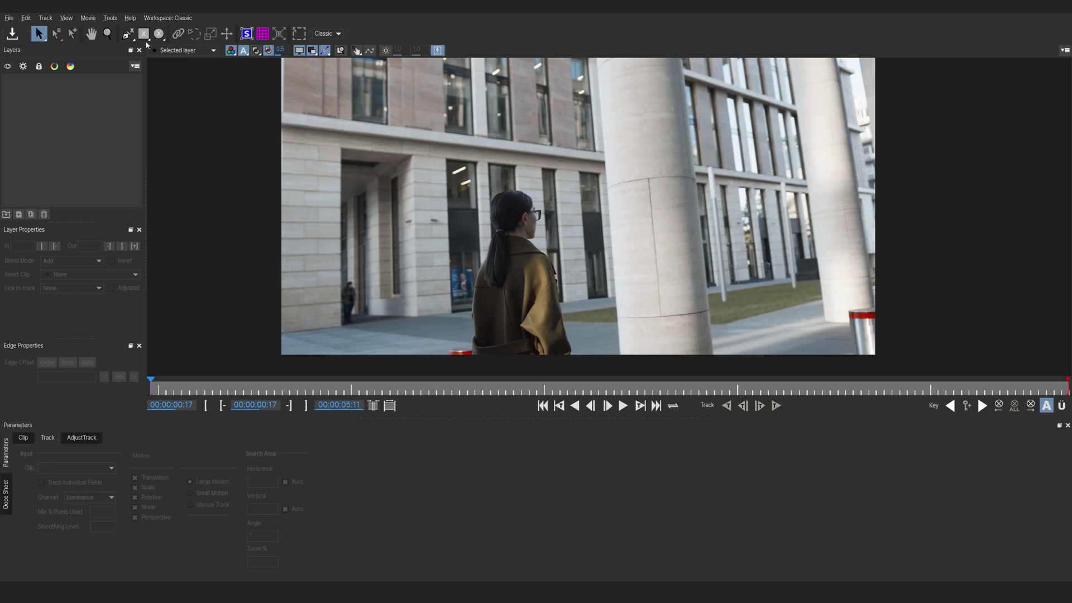
Step: Draw a closed four-point spline around the large column beside the woman
left_click(672, 126)
left_click(604, 139)
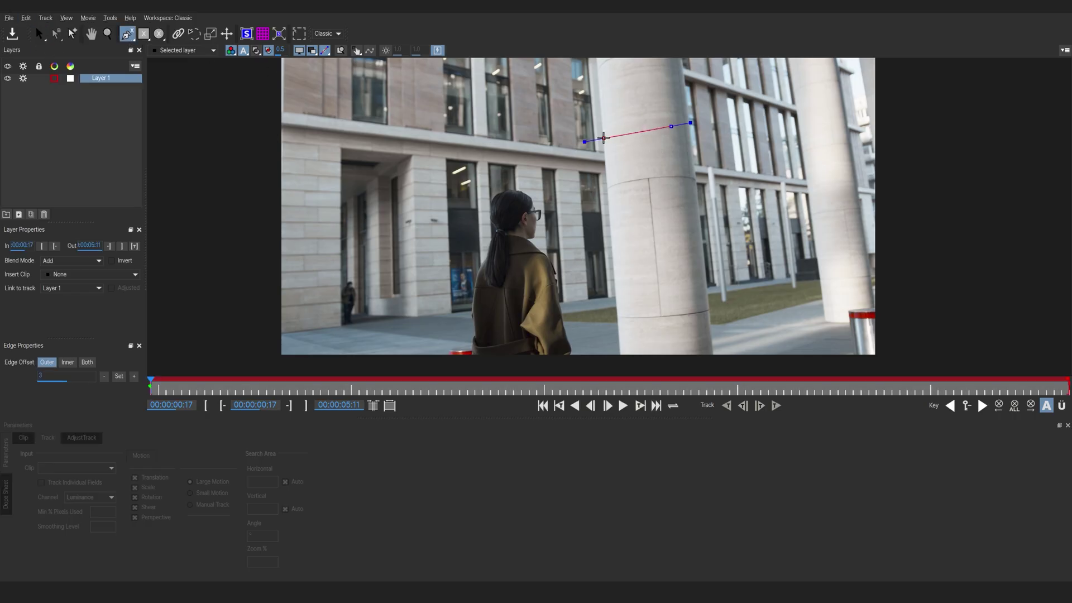
left_click(626, 343)
left_click(701, 310)
right_click(701, 311)
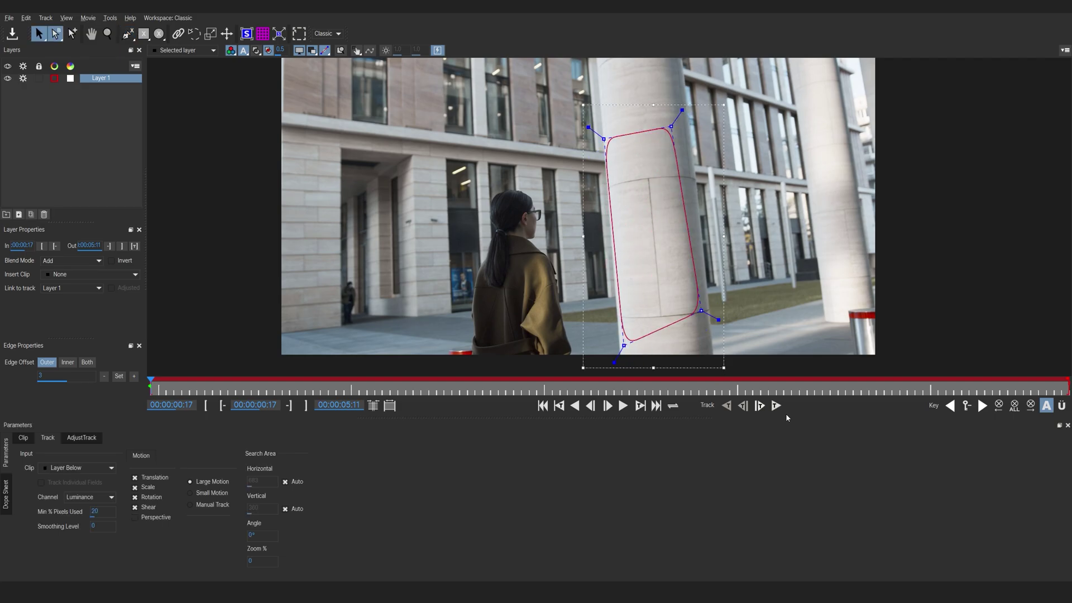
Step: Track the column shape forward until the woman crosses it, return to the first frame and delete the layer
left_click(776, 405)
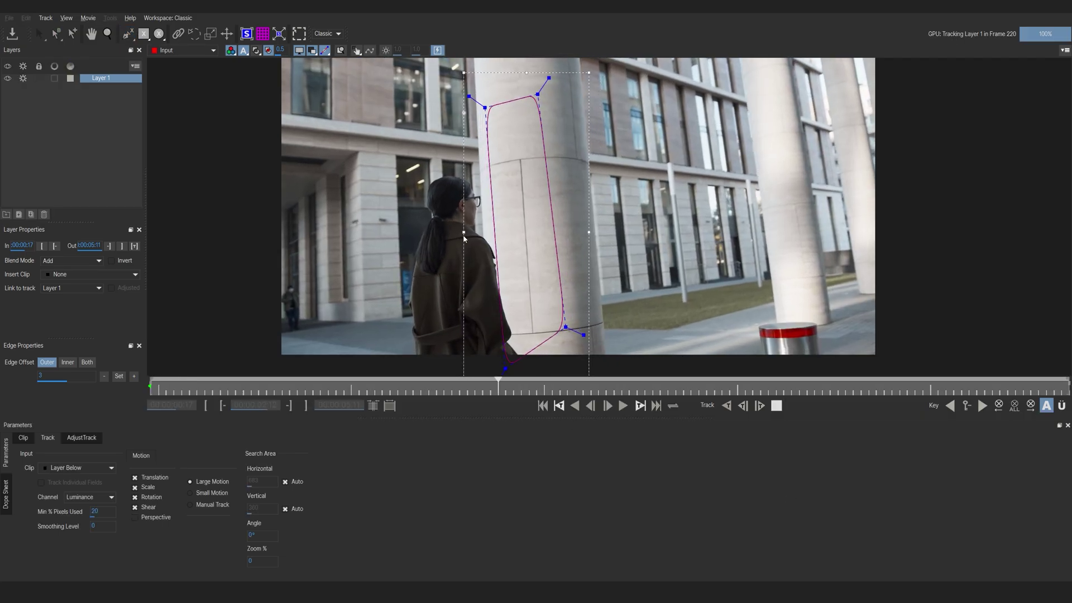
left_click(776, 405)
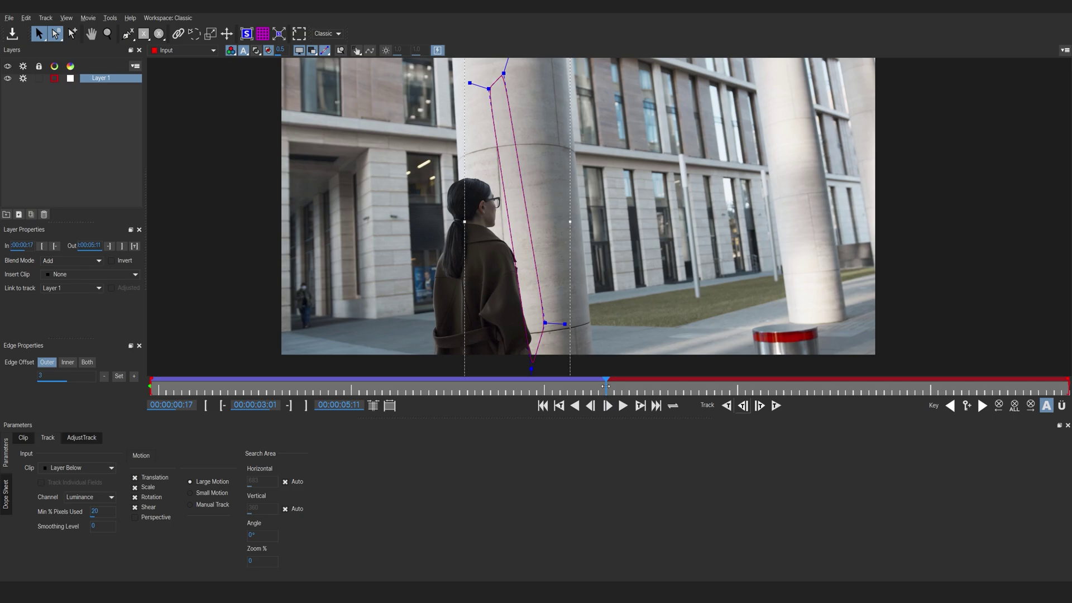
left_click_drag(606, 385, 392, 409)
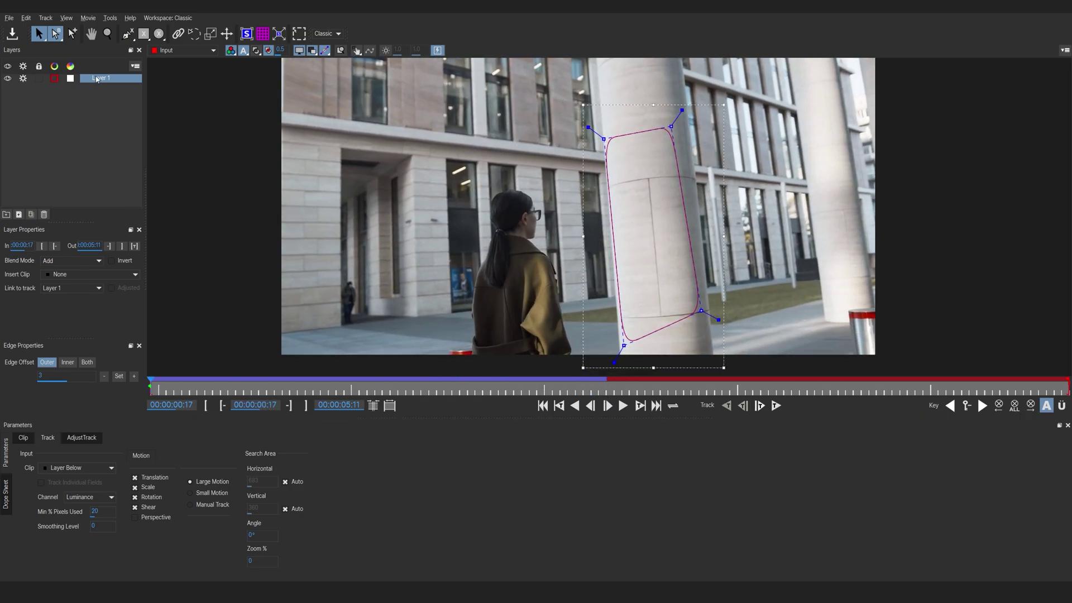
right_click(97, 78)
left_click(128, 115)
Step: Draw a closed spline loosely around the woman's head and body, extending slightly below the frame
left_click(127, 34)
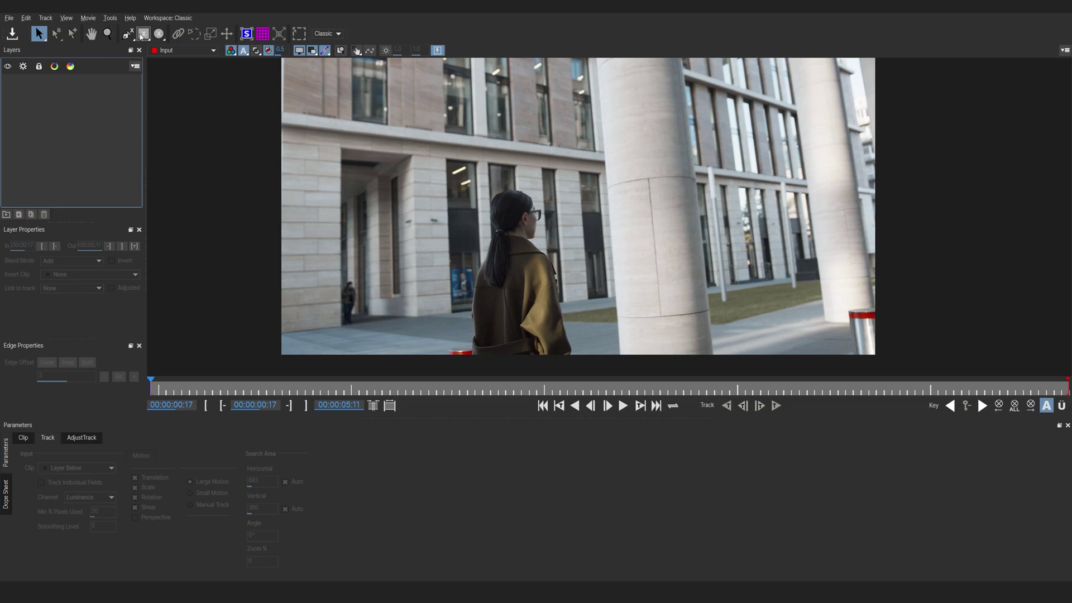
left_click(463, 352)
left_click(463, 307)
left_click(469, 267)
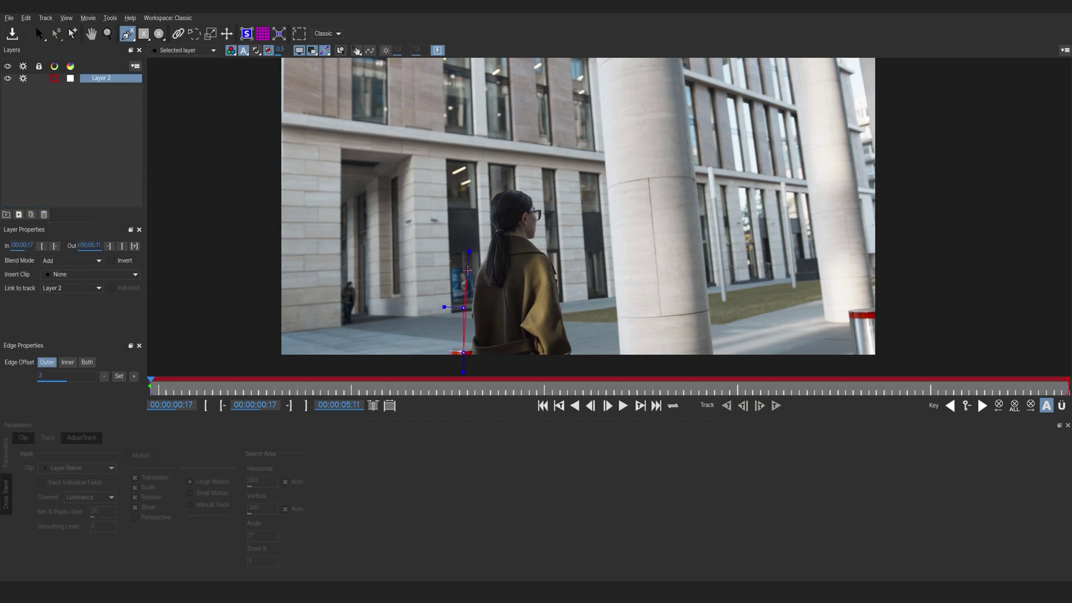
left_click(481, 230)
left_click(497, 185)
left_click(540, 190)
left_click(559, 227)
left_click(578, 305)
left_click(589, 355)
left_click(553, 362)
right_click(549, 362)
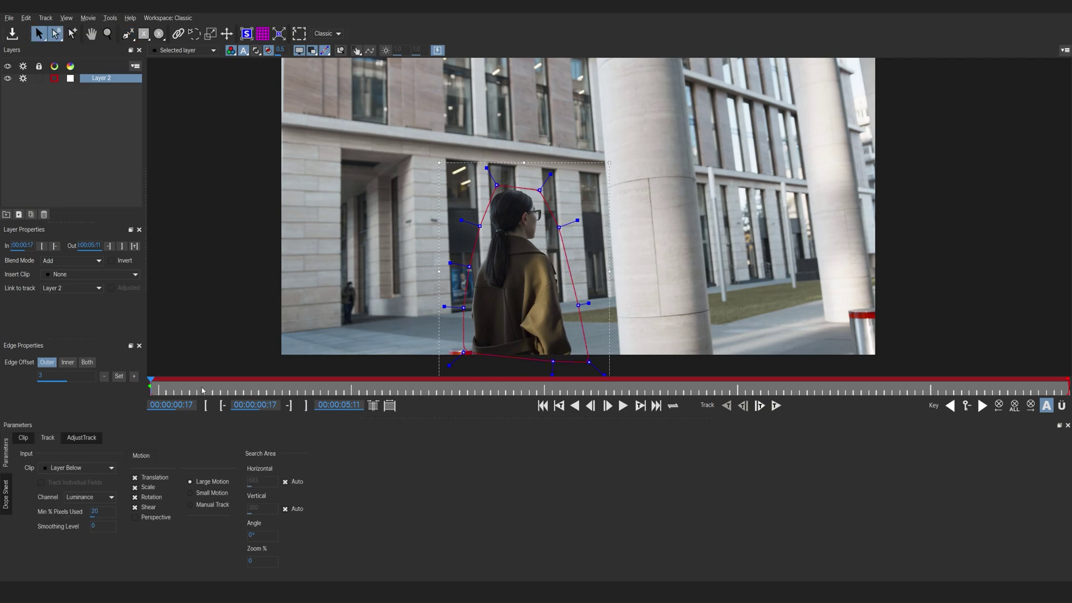
Step: Check the woman's path through the clip, track her shape forward from the first frame and stop partway
left_click_drag(202, 391, 344, 388)
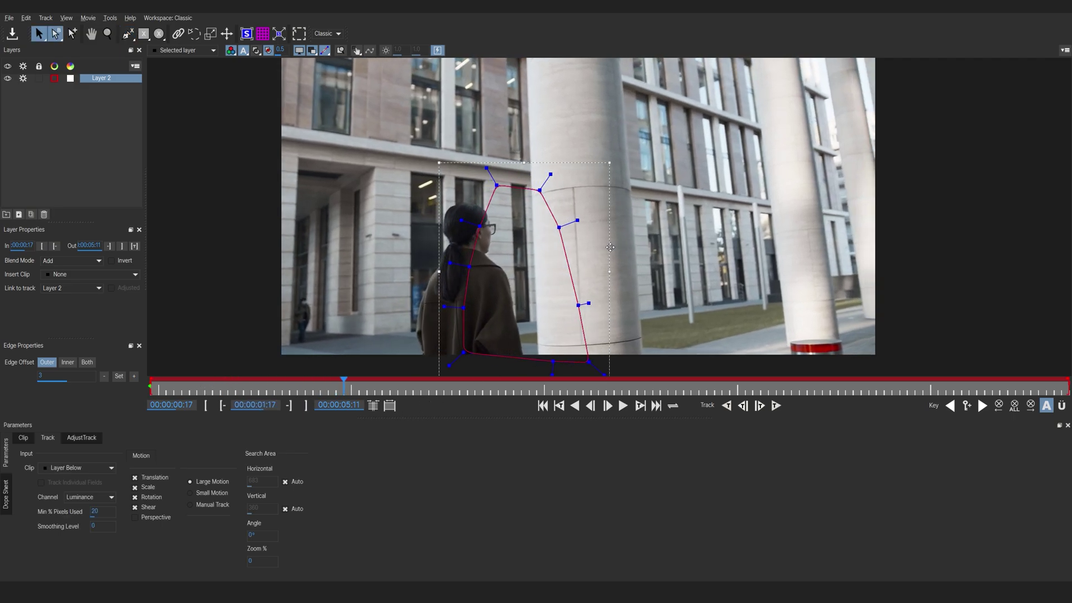
key("Home")
left_click(776, 406)
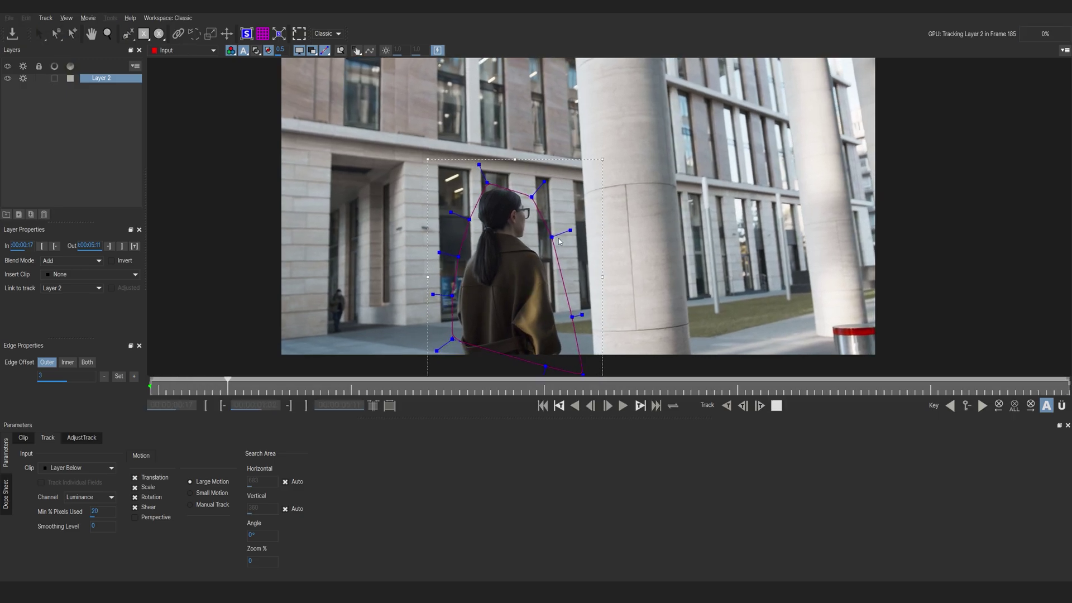
left_click(776, 406)
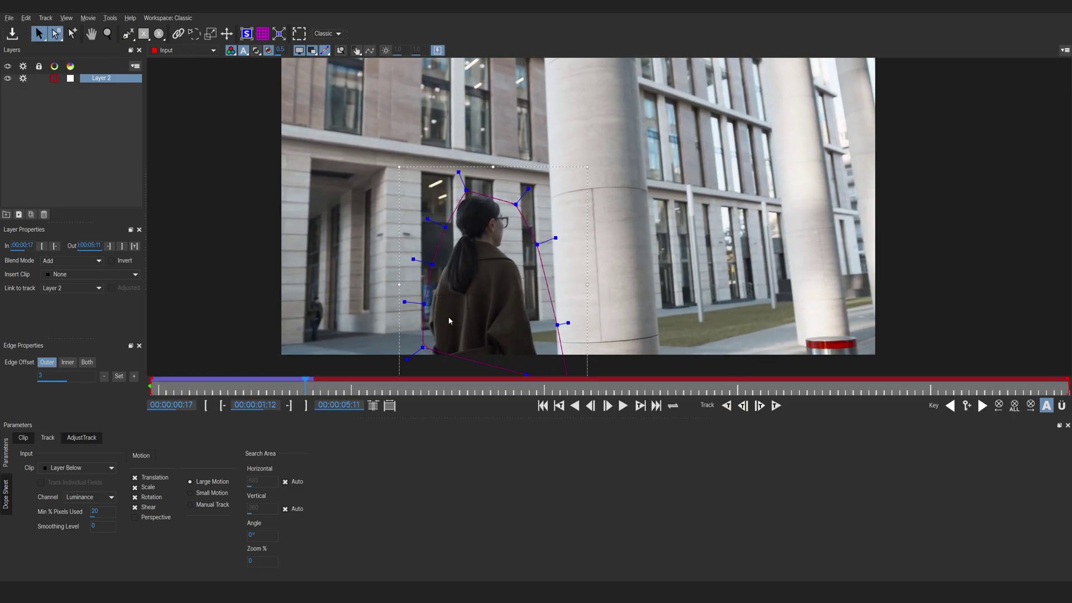
Step: Refit the spline's lower corner and head points around the woman at 00:00:01:12, and track forward again
left_click_drag(423, 348, 416, 362)
left_click_drag(467, 191, 512, 193)
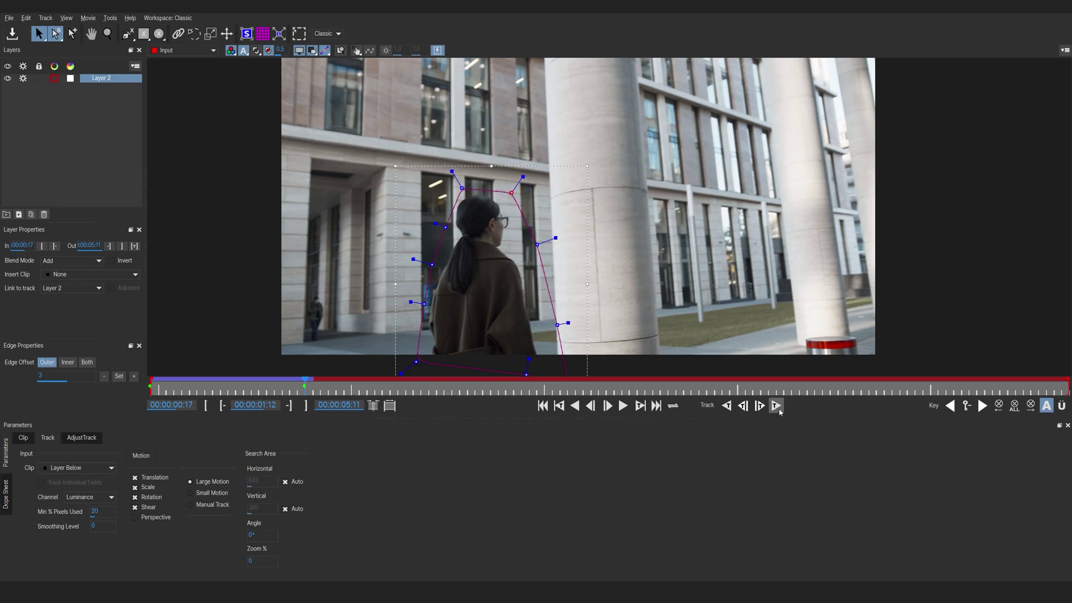
left_click(777, 406)
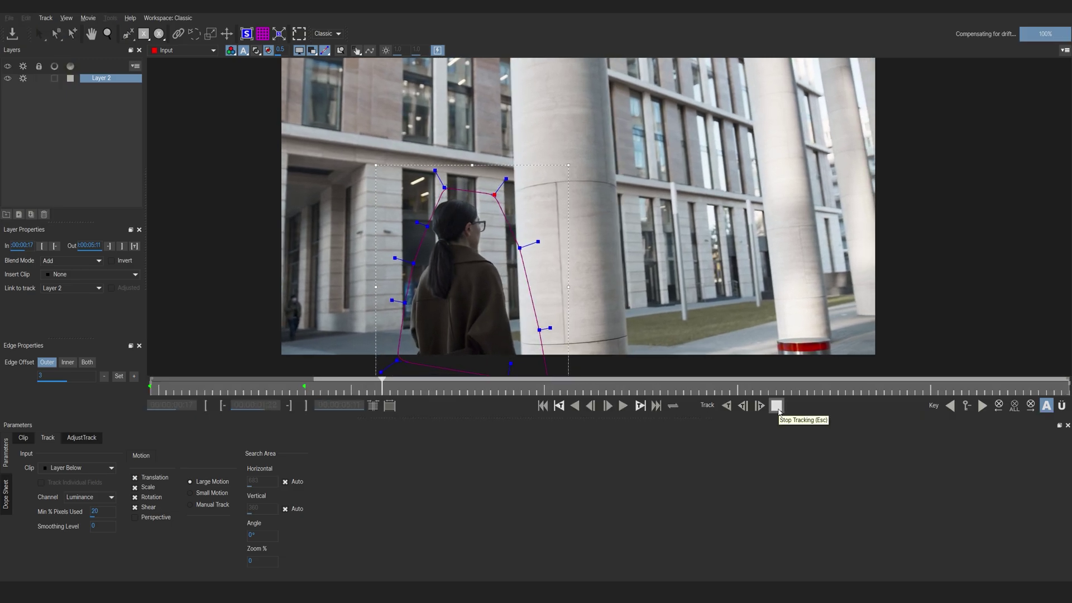
left_click(777, 406)
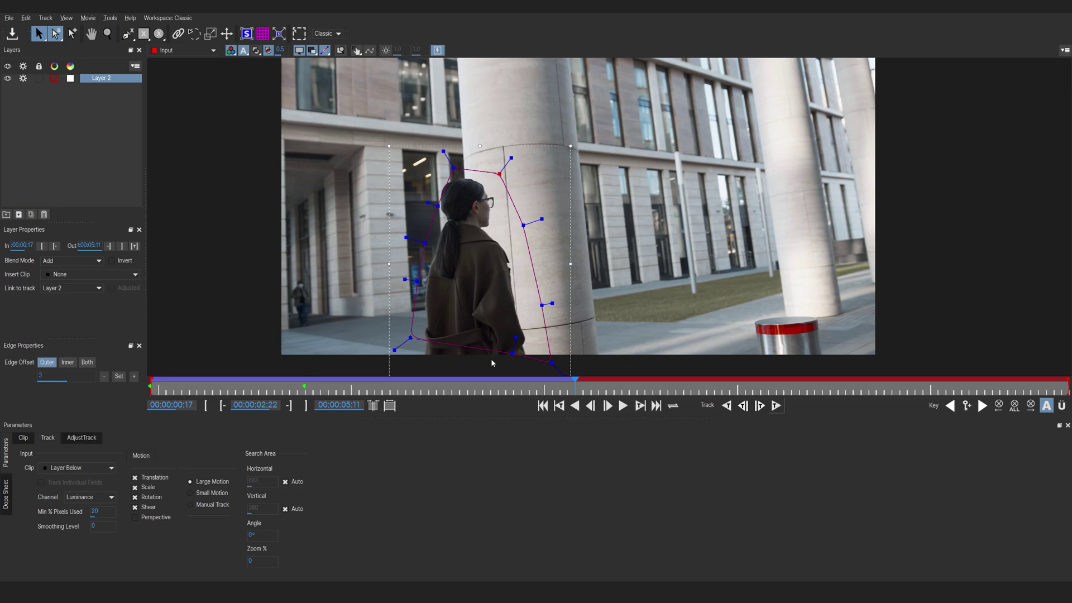
Step: Lower the spline's bottom points at 00:00:02:22, track the woman to the clip's end and return to the first frame
left_click_drag(513, 354, 509, 358)
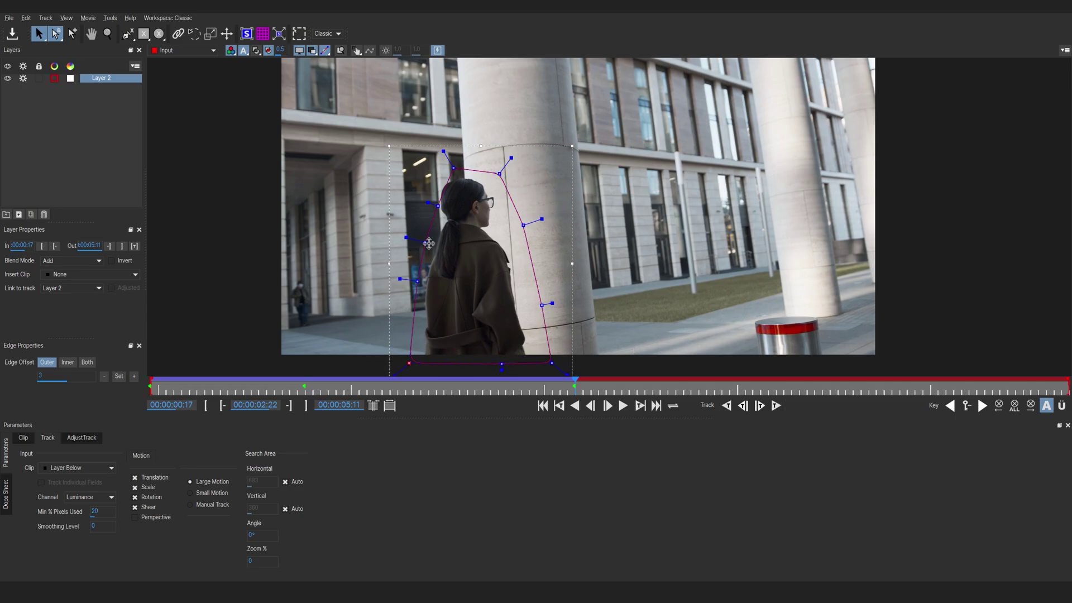
left_click(776, 406)
left_click_drag(1067, 391, 149, 393)
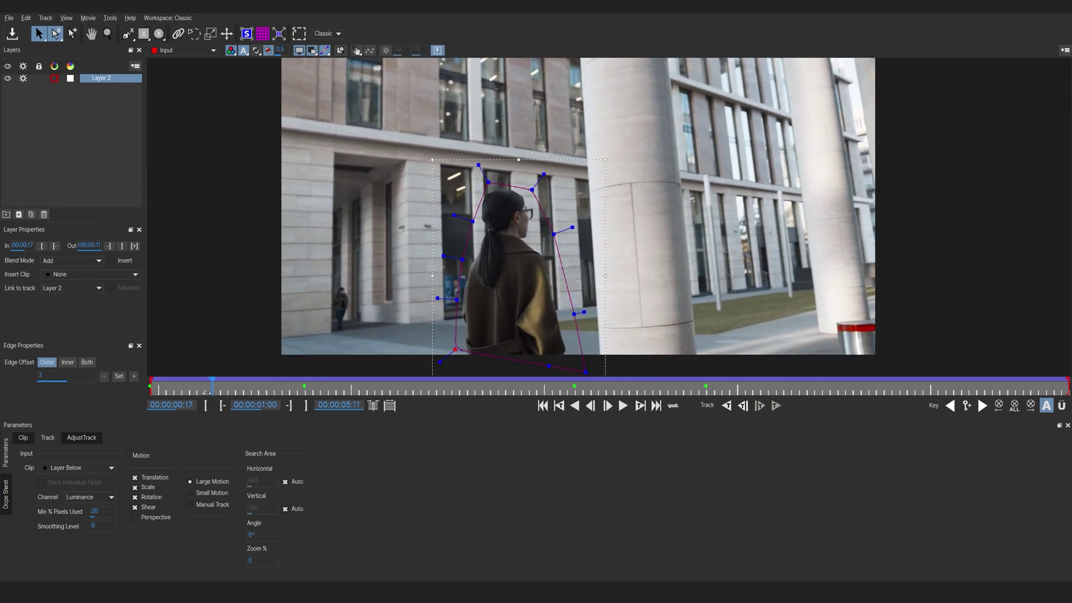
Step: Lock the woman's Layer 2 and draw a closed four-point spline around the large column on a new layer
left_click(79, 151)
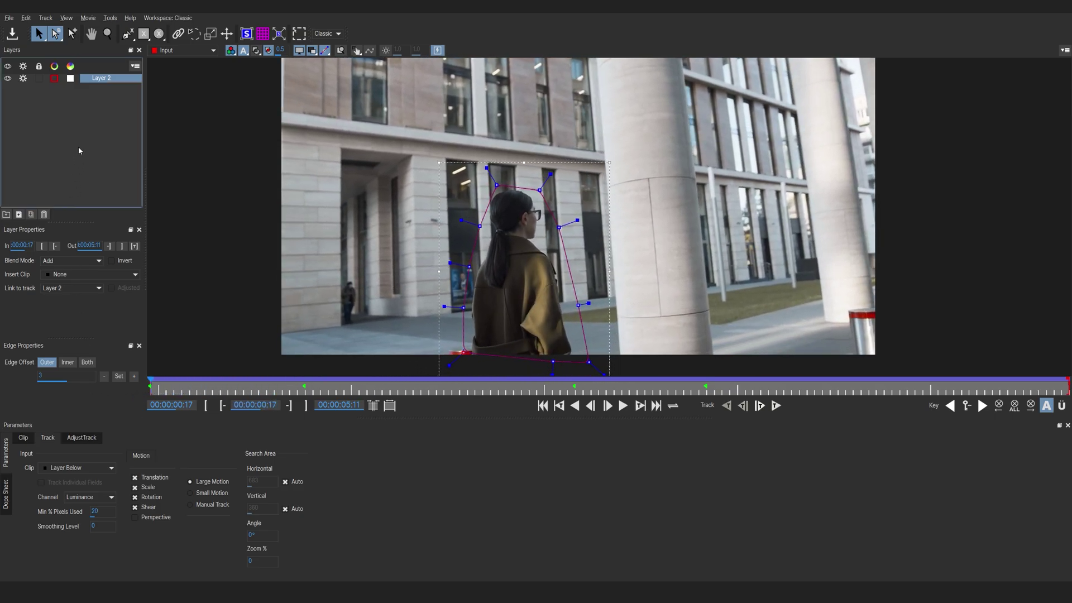
left_click(39, 79)
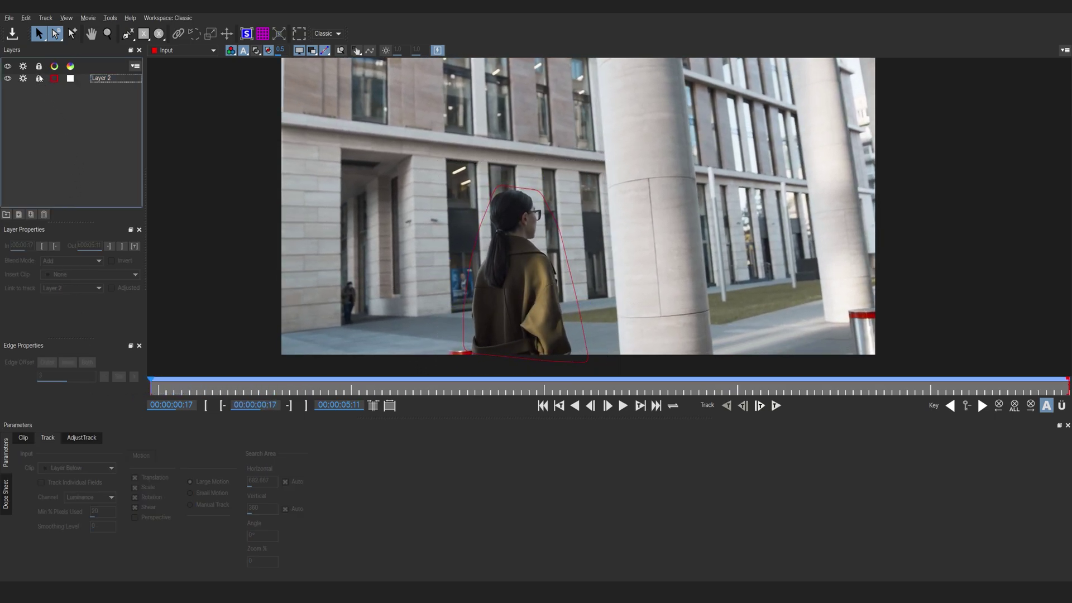
left_click(126, 36)
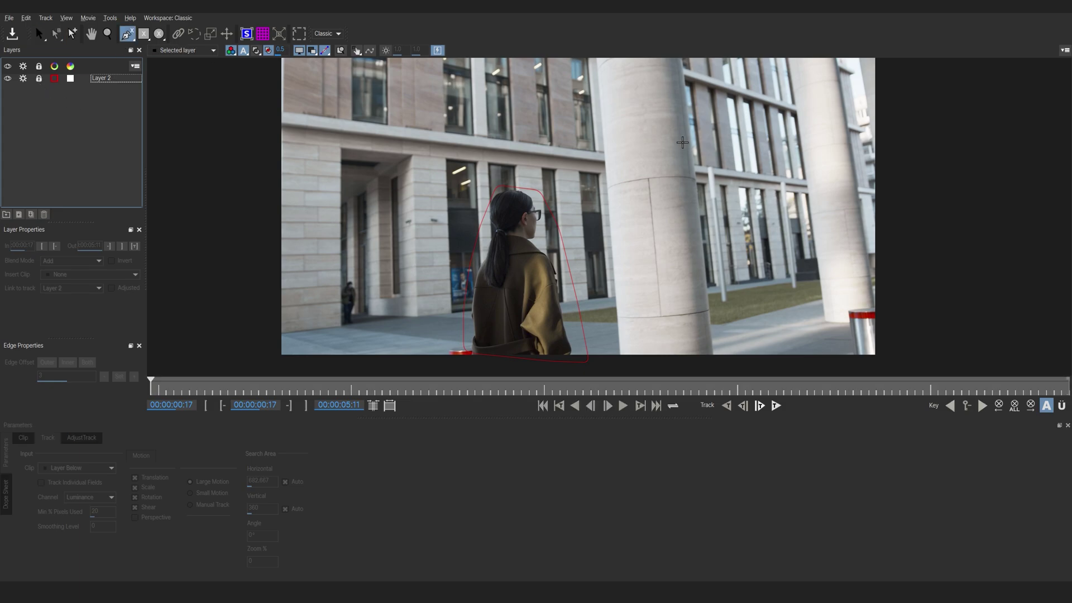
left_click(679, 107)
left_click(661, 113)
left_click(587, 134)
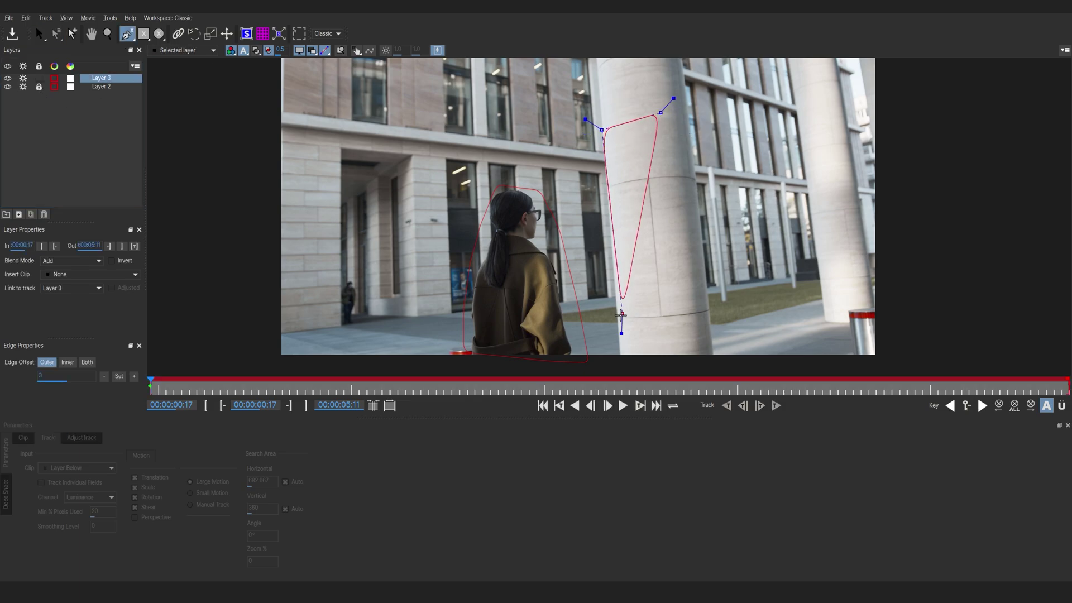
right_click(710, 326)
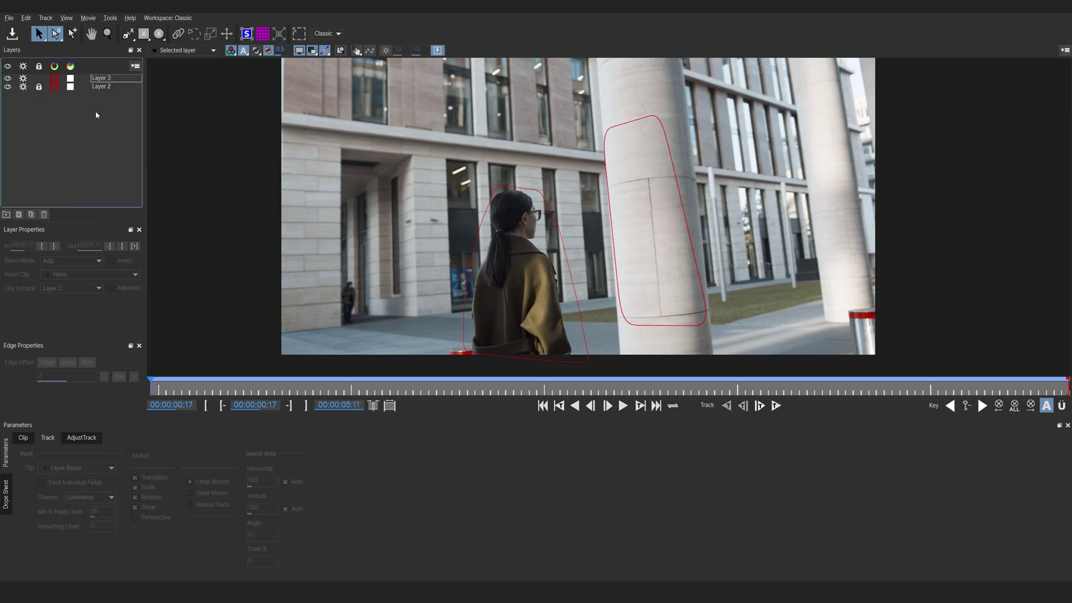
Step: Place the column's Layer 3 below Layer 2 and track the column forward
double_click(107, 79)
left_click_drag(106, 80, 108, 105)
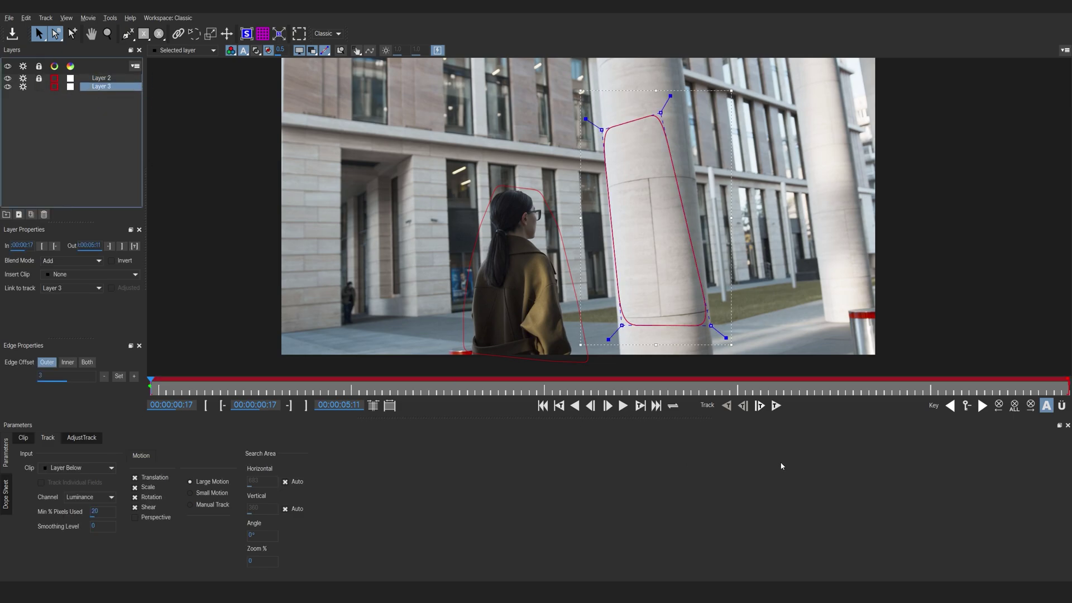
left_click(776, 406)
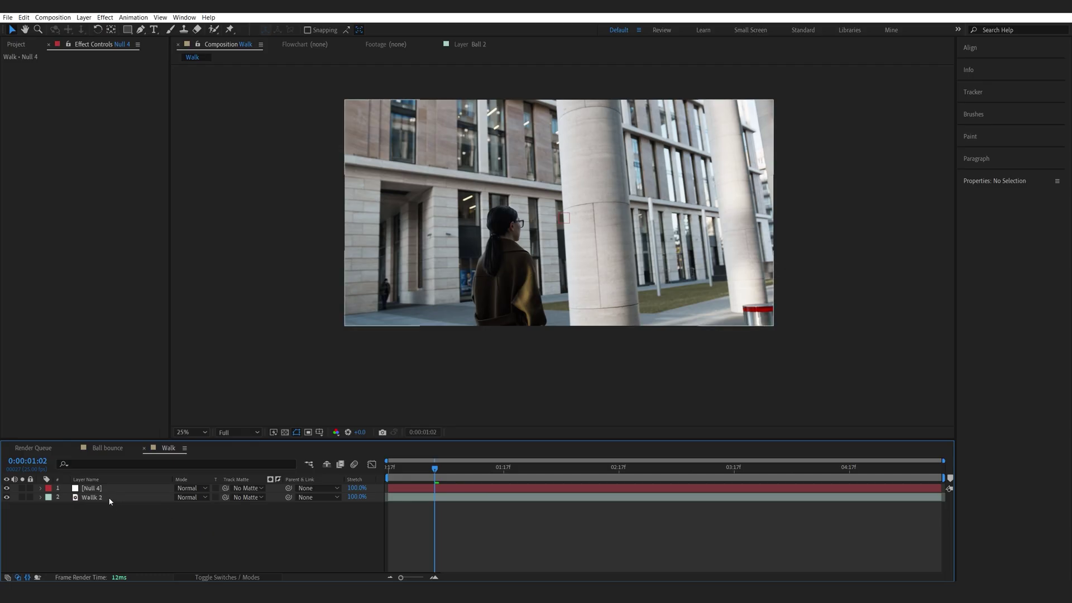
Step: Create track data on the Walk footage layer from Mocha's Layer 3 and apply it to the Null 4 layer
left_click(110, 501)
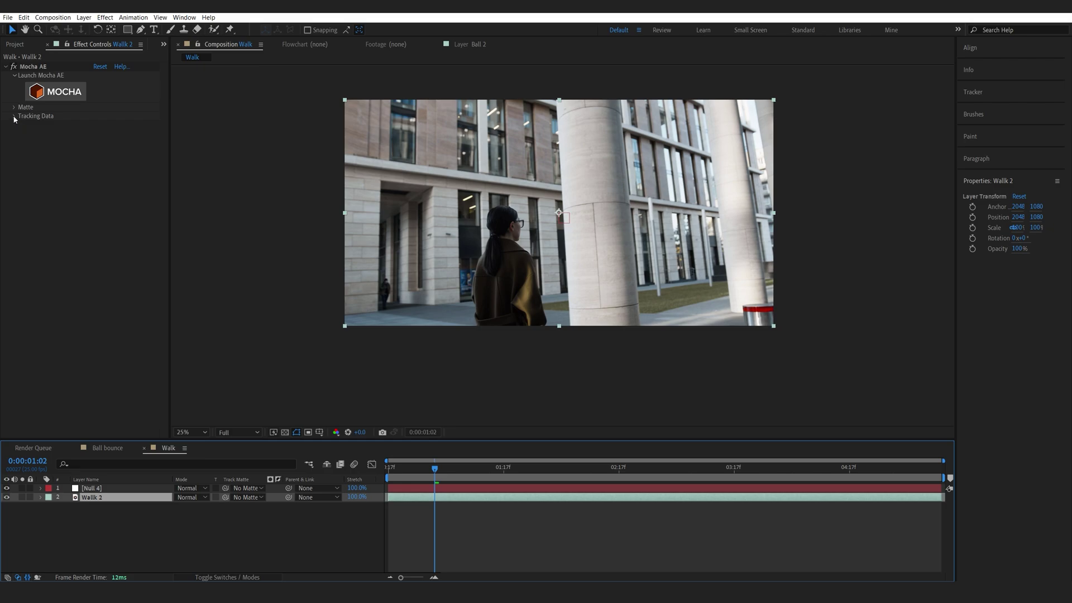
left_click(119, 125)
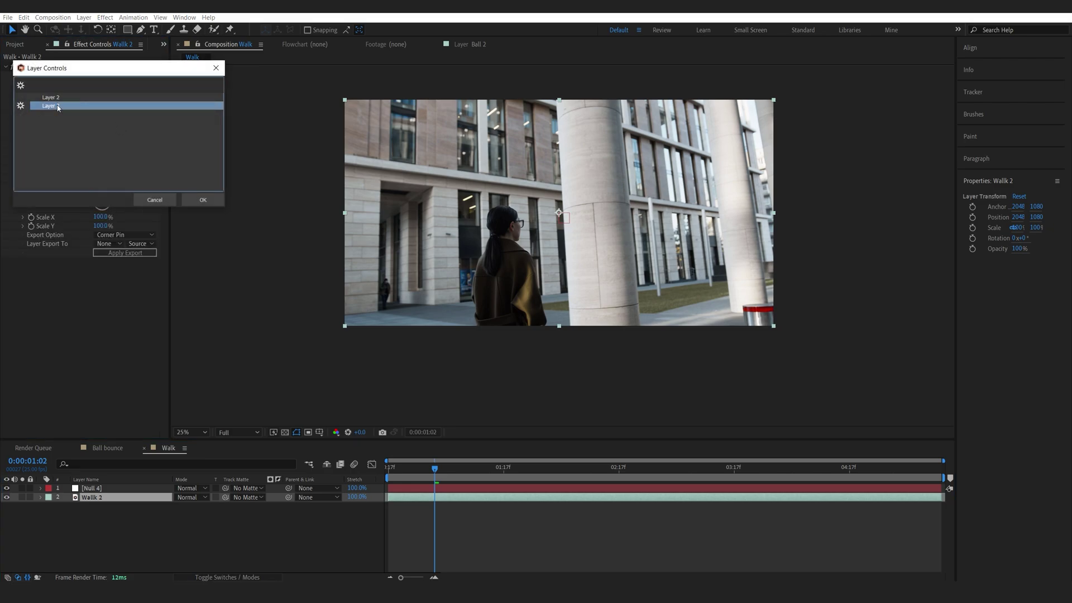
left_click(200, 200)
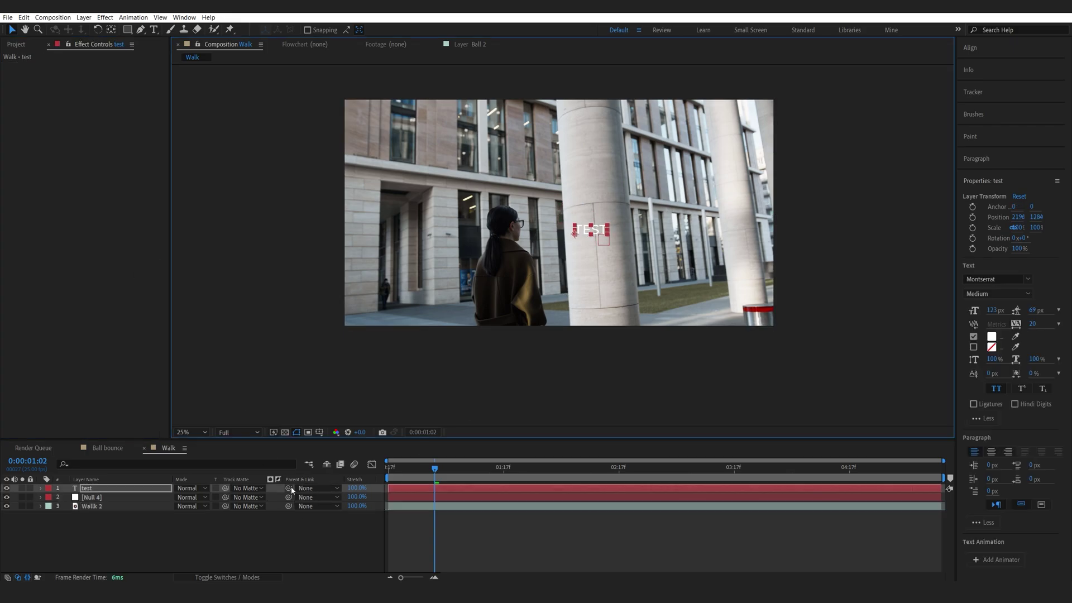
Step: Parent the TEST text layer to Null 4 and preview the text on the column
key("space")
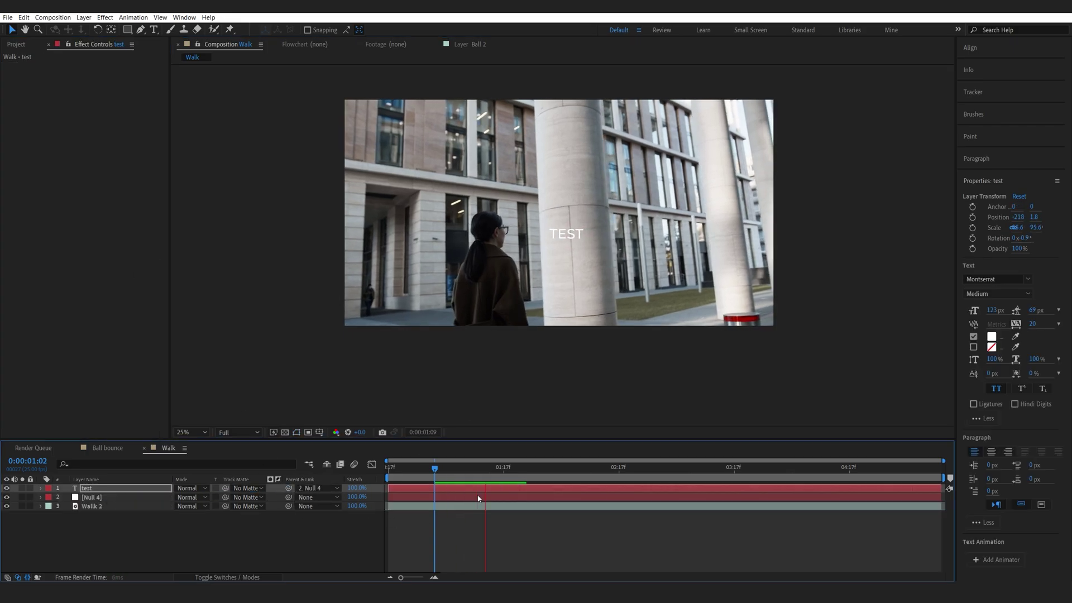